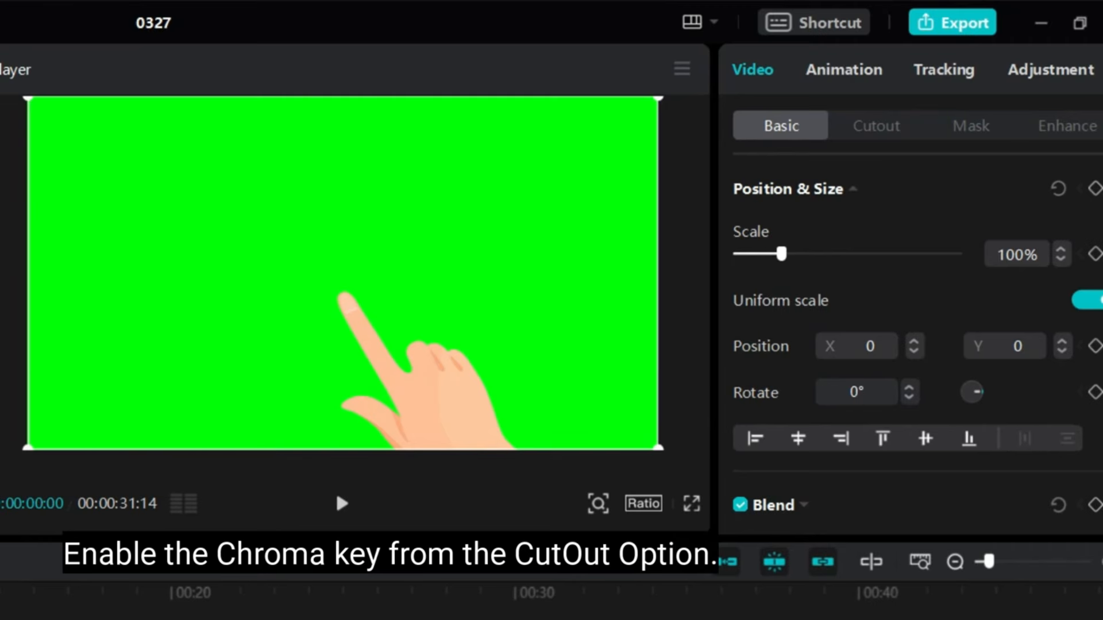
Chroma-key the hand image by sampling its green background and setting Strength to 100
left_click(877, 128)
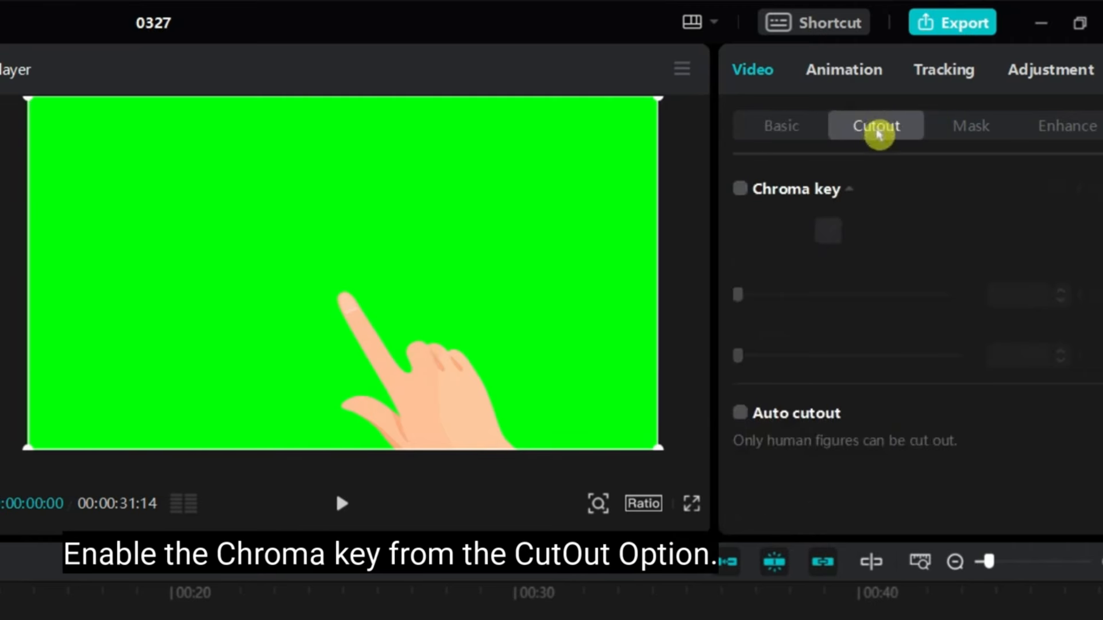
left_click(740, 193)
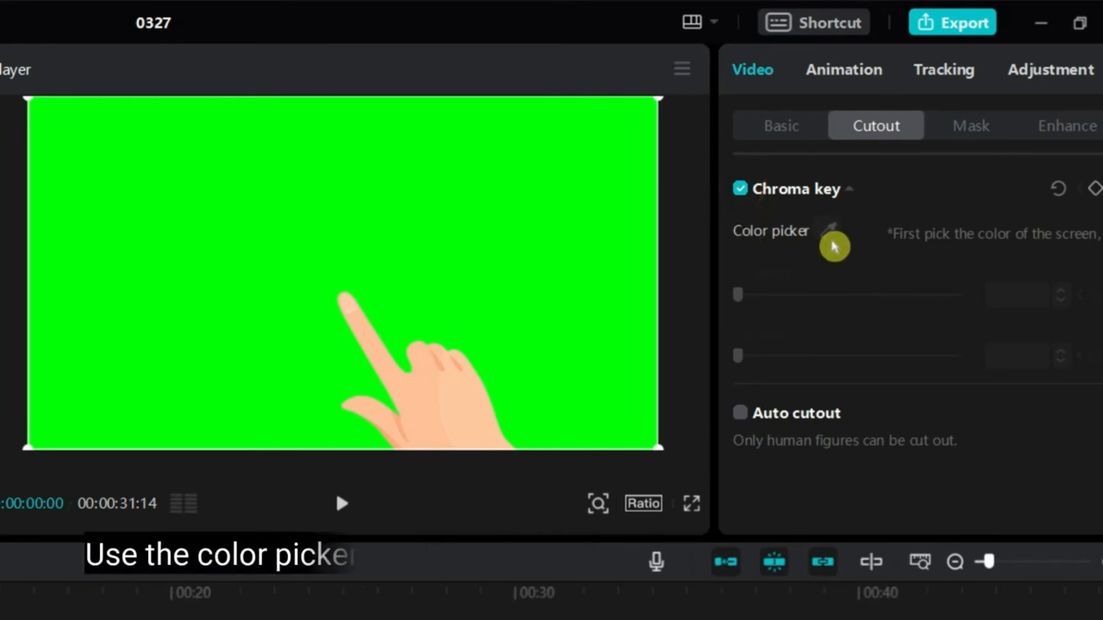
left_click(830, 239)
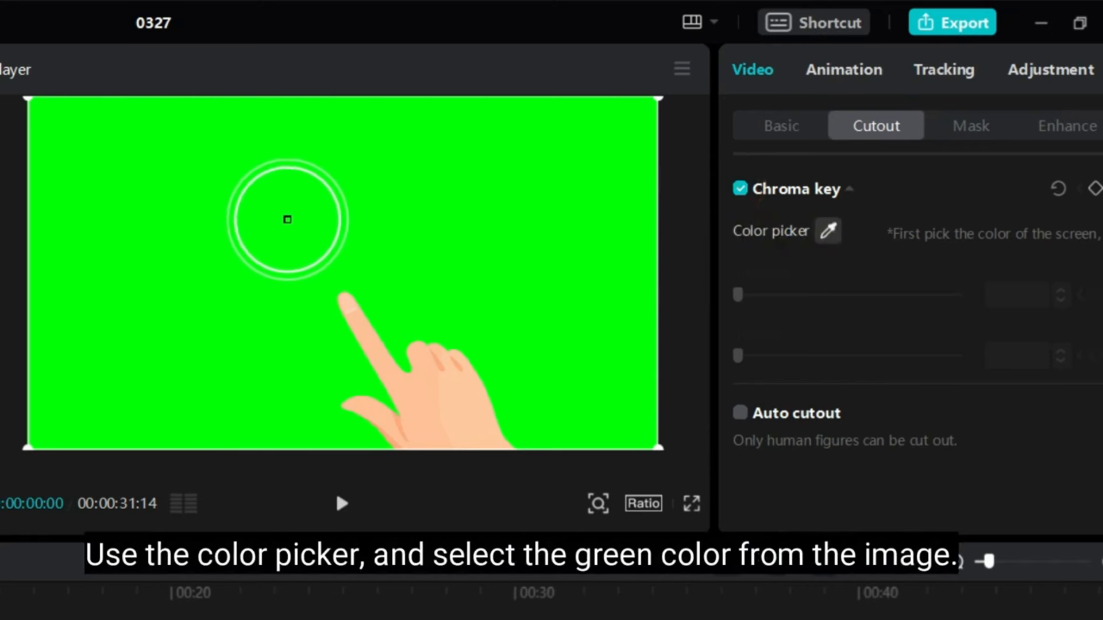
left_click(287, 202)
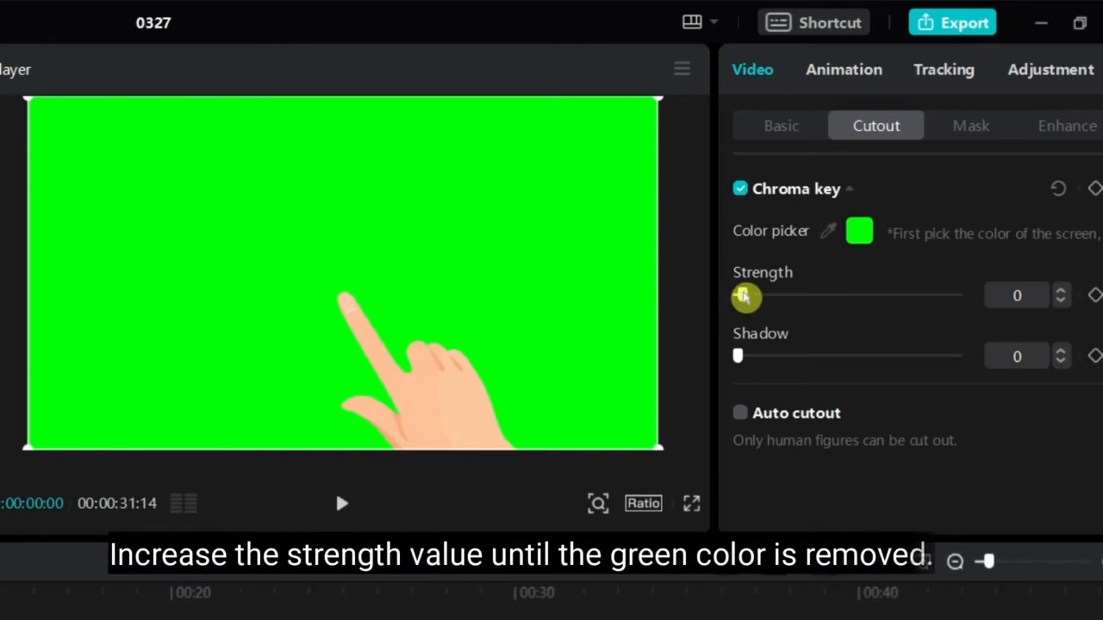
left_click_drag(744, 295, 933, 299)
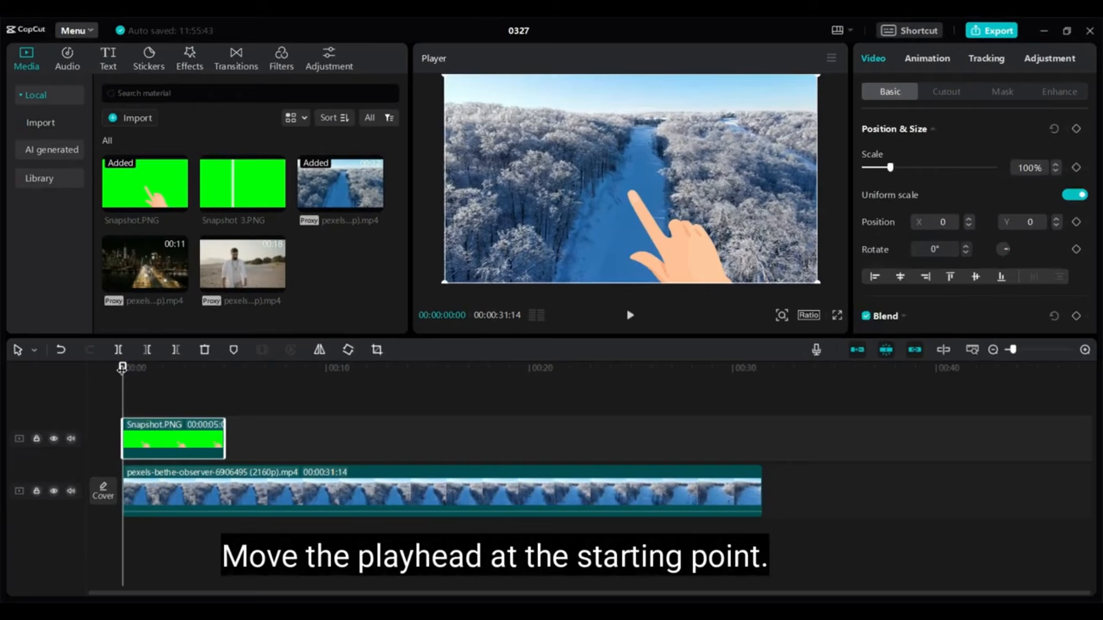
Keyframe the hand's position at 0:00, then at 3 s move it off the right edge (X 1971)
mouse_move(122, 369)
left_mouse_down()
mouse_move(165, 367)
mouse_move(106, 366)
left_mouse_up()
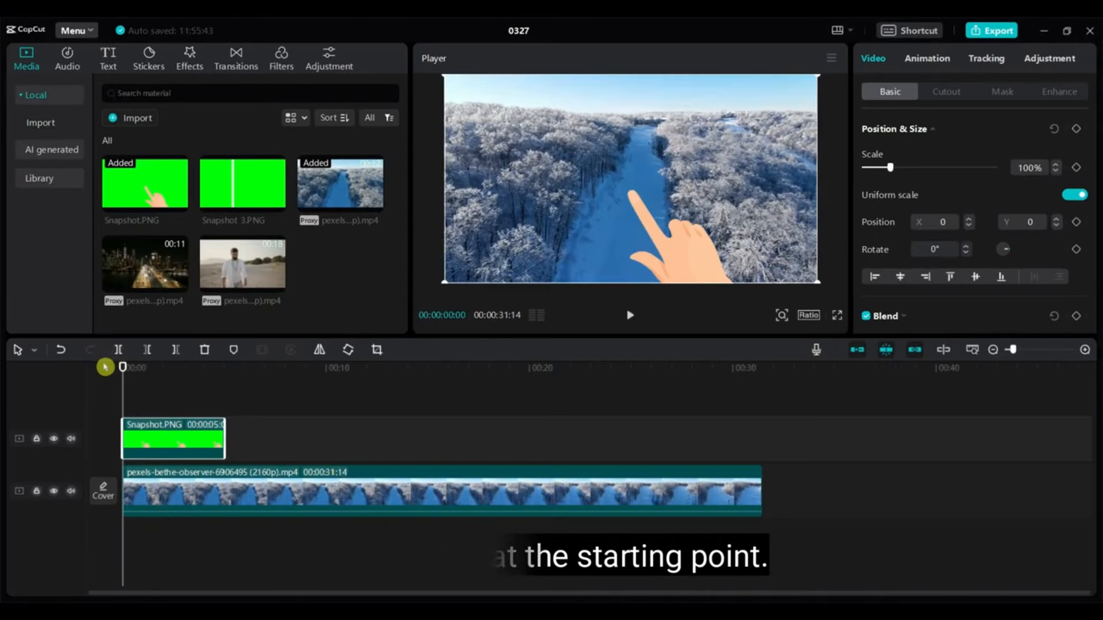
left_click(1076, 222)
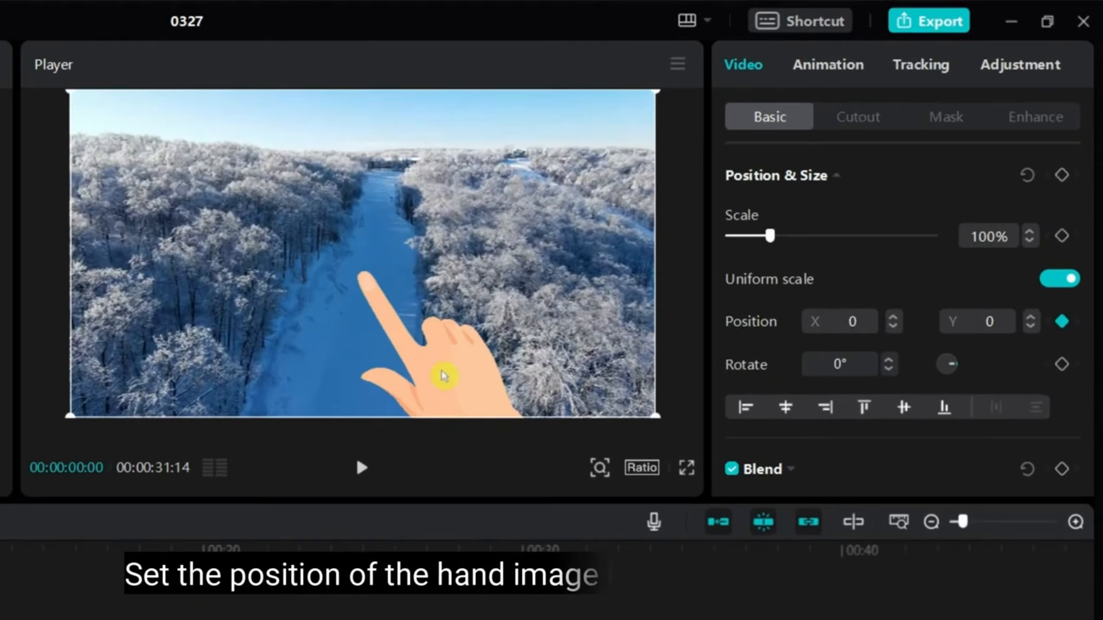
left_click_drag(438, 359, 184, 381)
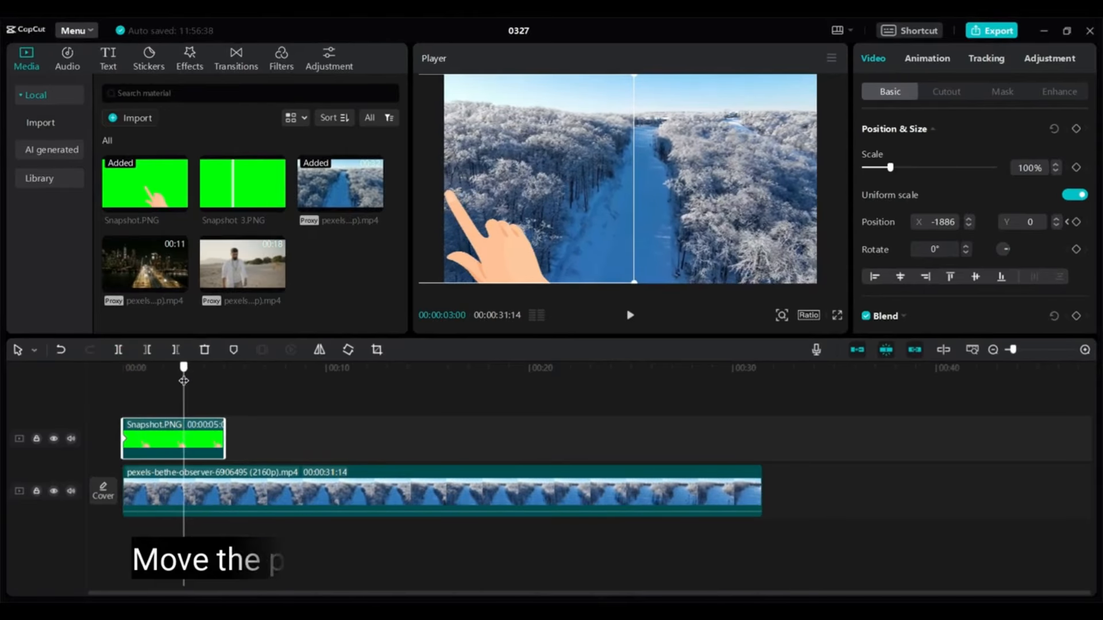
left_click_drag(505, 245, 858, 247)
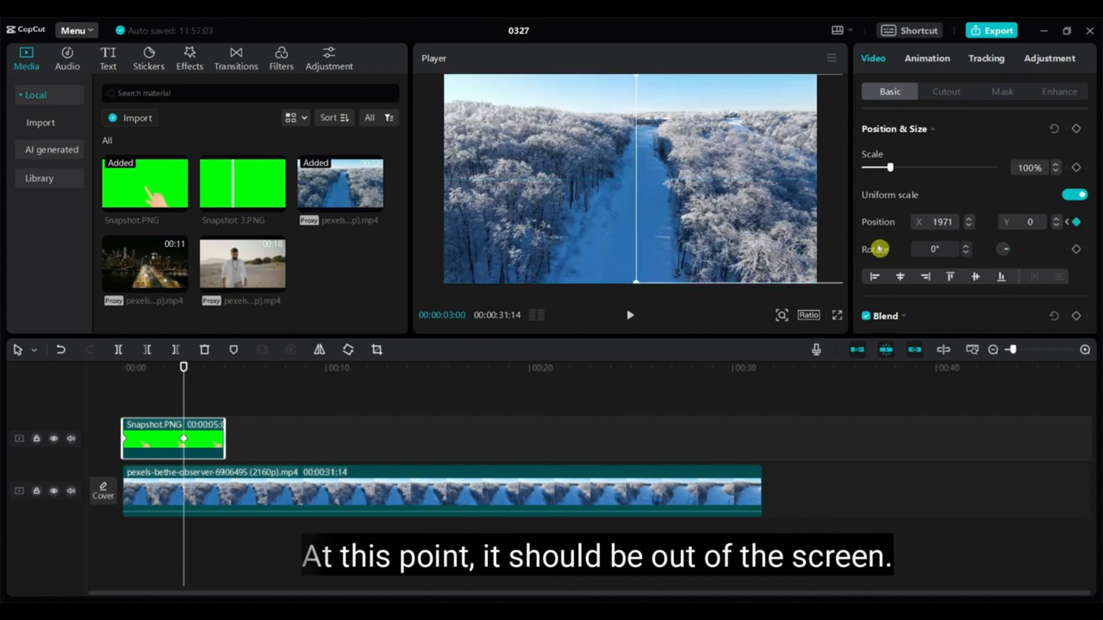
mouse_move(117, 386)
left_mouse_down()
mouse_move(173, 378)
mouse_move(111, 387)
left_mouse_up()
Preview the hand sweep, then place Snapshot 3.PNG on a track above the hand
left_click(631, 318)
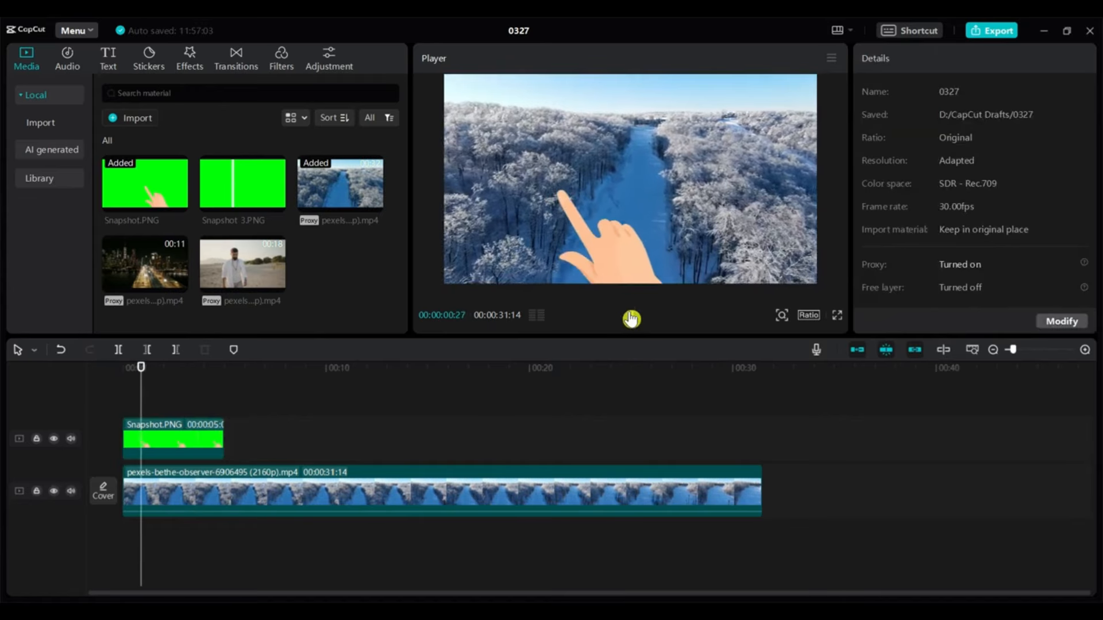
left_click(630, 315)
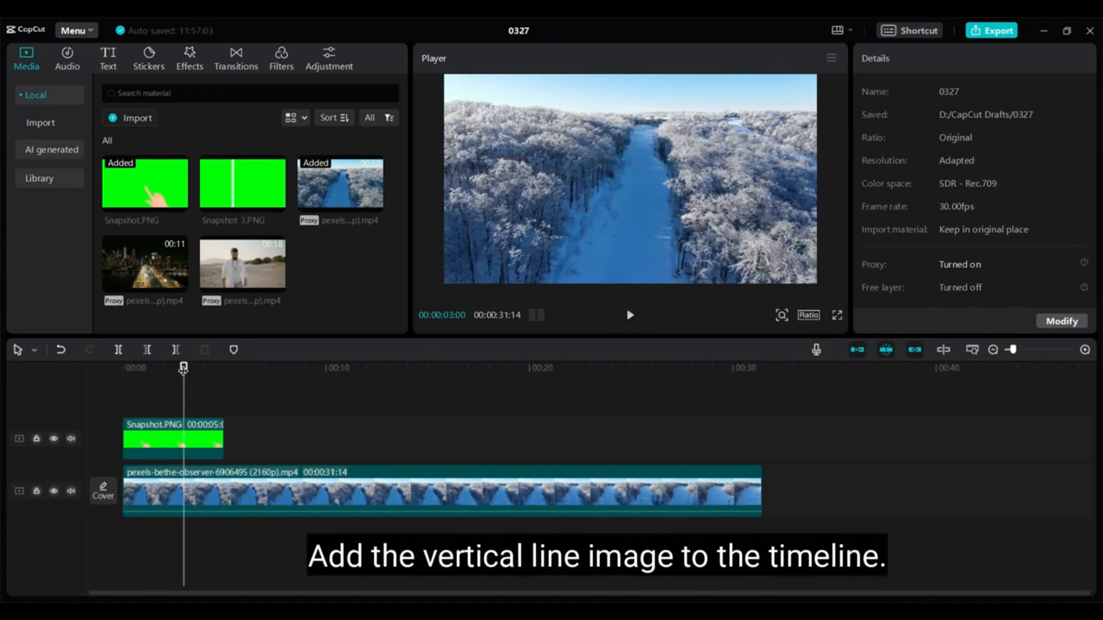
left_click_drag(183, 364, 63, 358)
left_click_drag(216, 186, 123, 394)
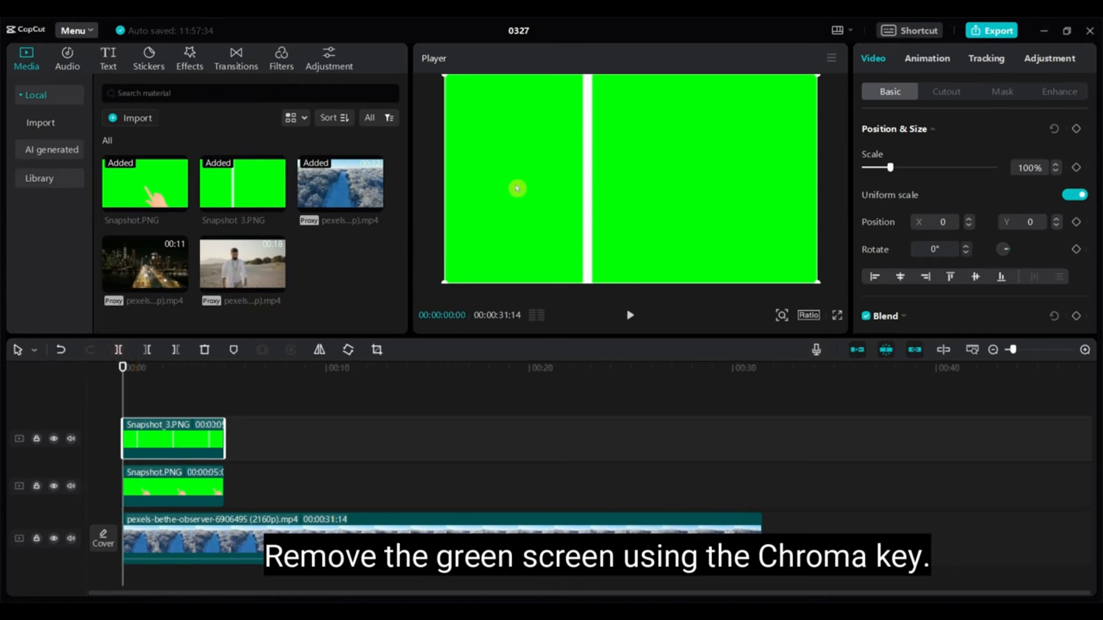
Chroma-key Snapshot 3.PNG's green background with Strength at maximum
left_click(948, 93)
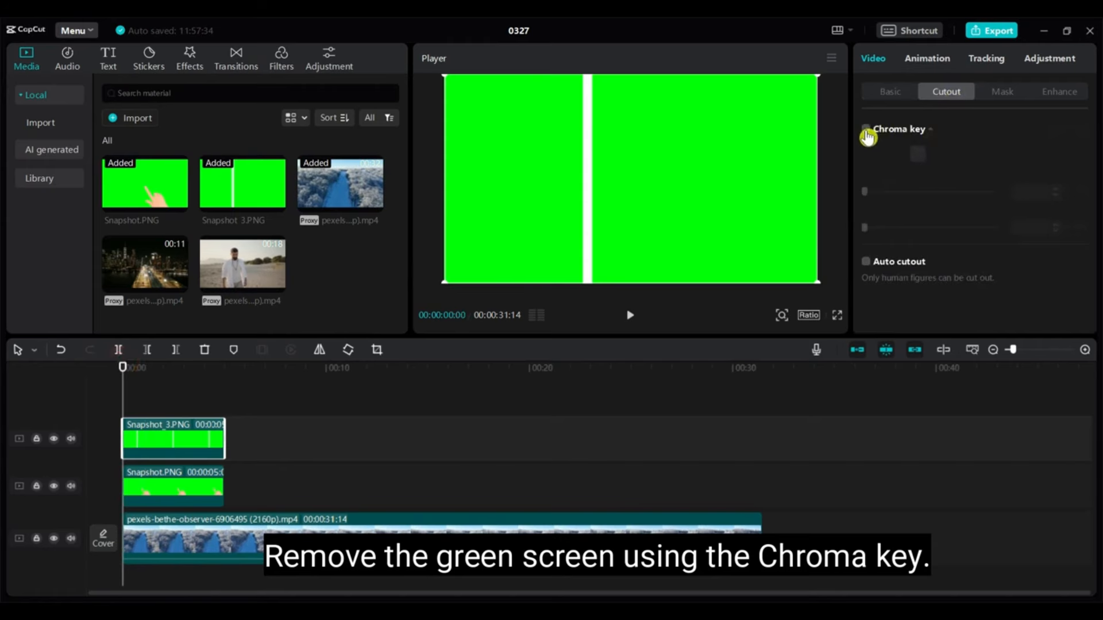
left_click(920, 156)
left_click(718, 155)
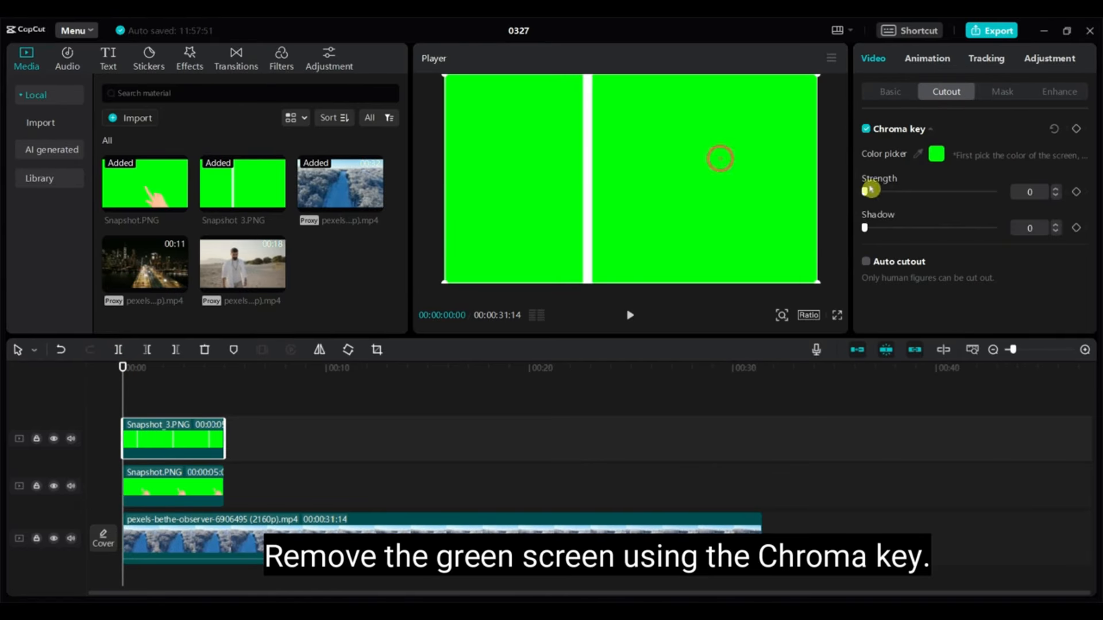
left_click_drag(865, 193, 1015, 196)
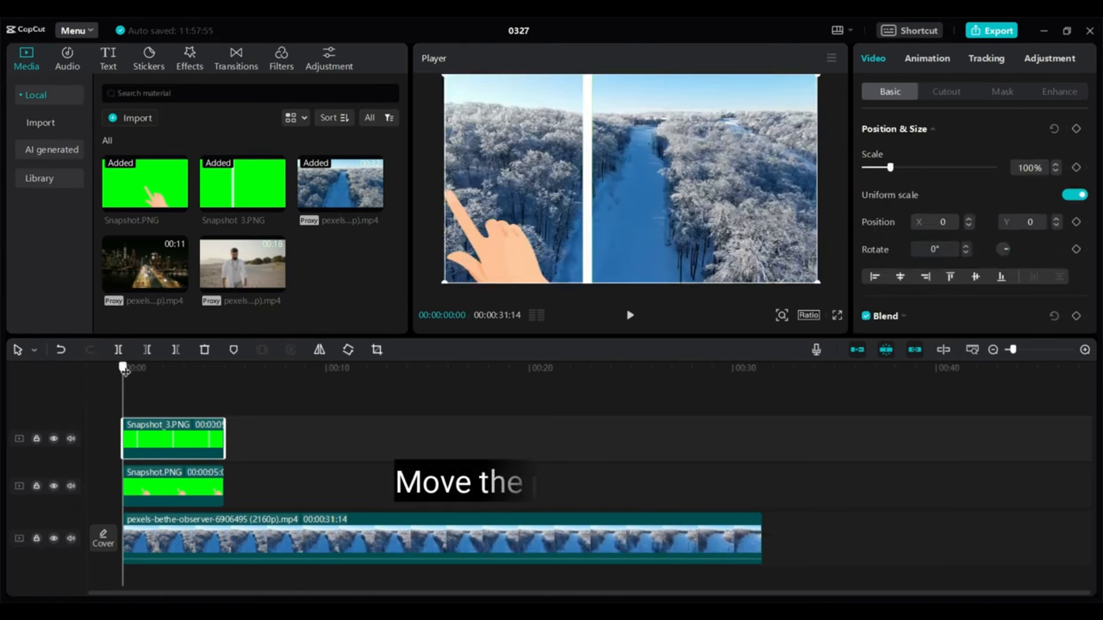
mouse_move(126, 365)
left_mouse_down()
mouse_move(188, 377)
mouse_move(116, 365)
left_mouse_up()
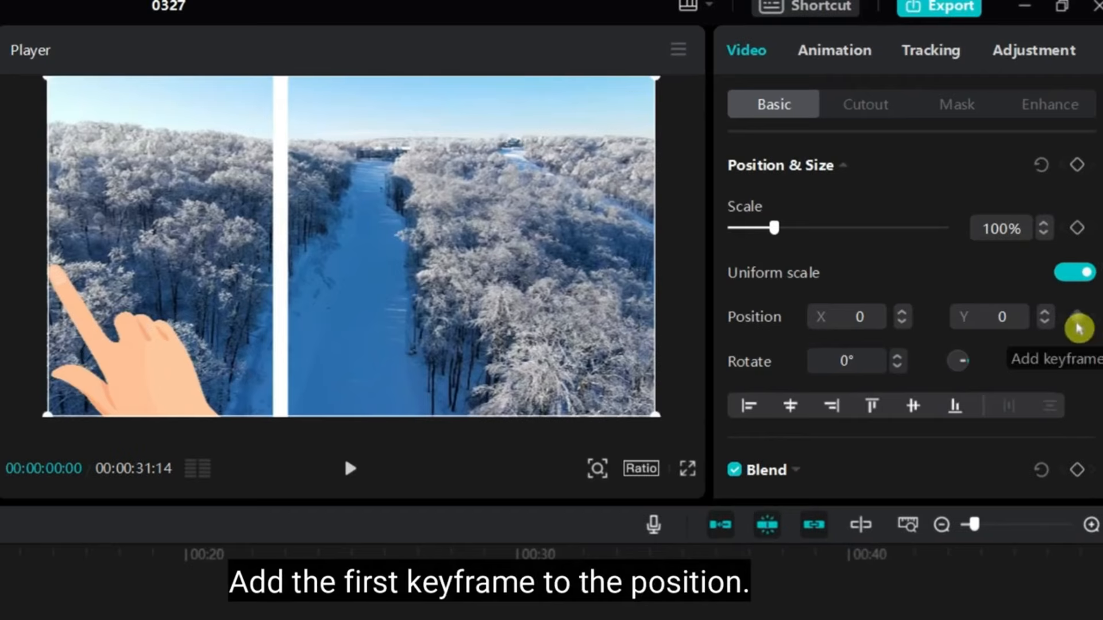
Keyframe the white line at 0:00 on the frame's left edge, nudging the hand to meet it
left_click(1078, 325)
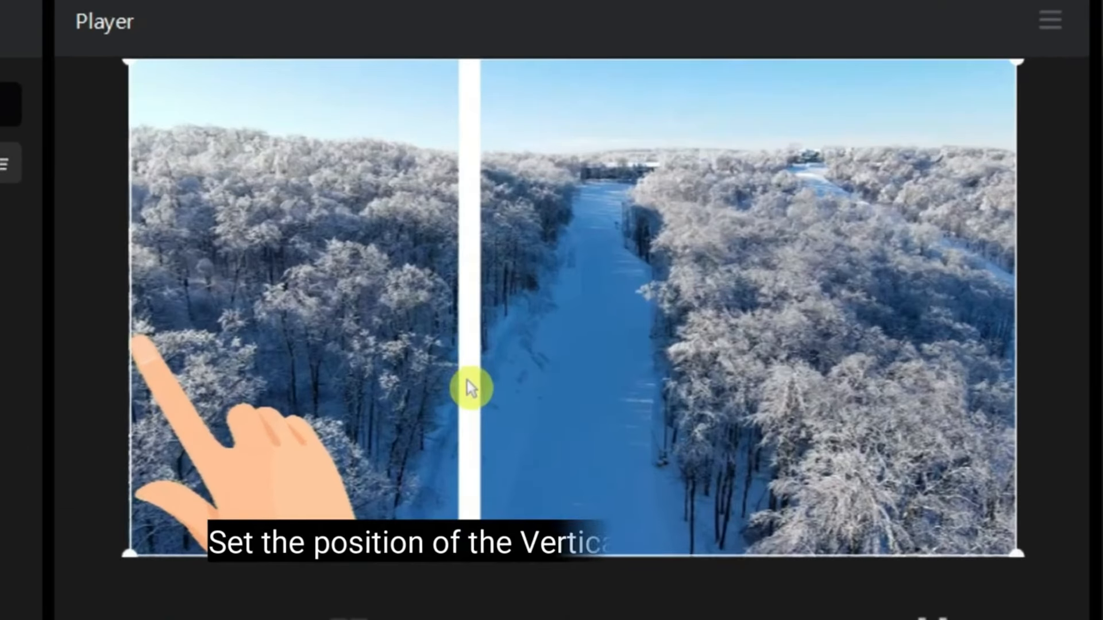
left_click_drag(628, 209, 551, 209)
left_click_drag(383, 386, 224, 393)
left_click_drag(148, 352, 123, 350)
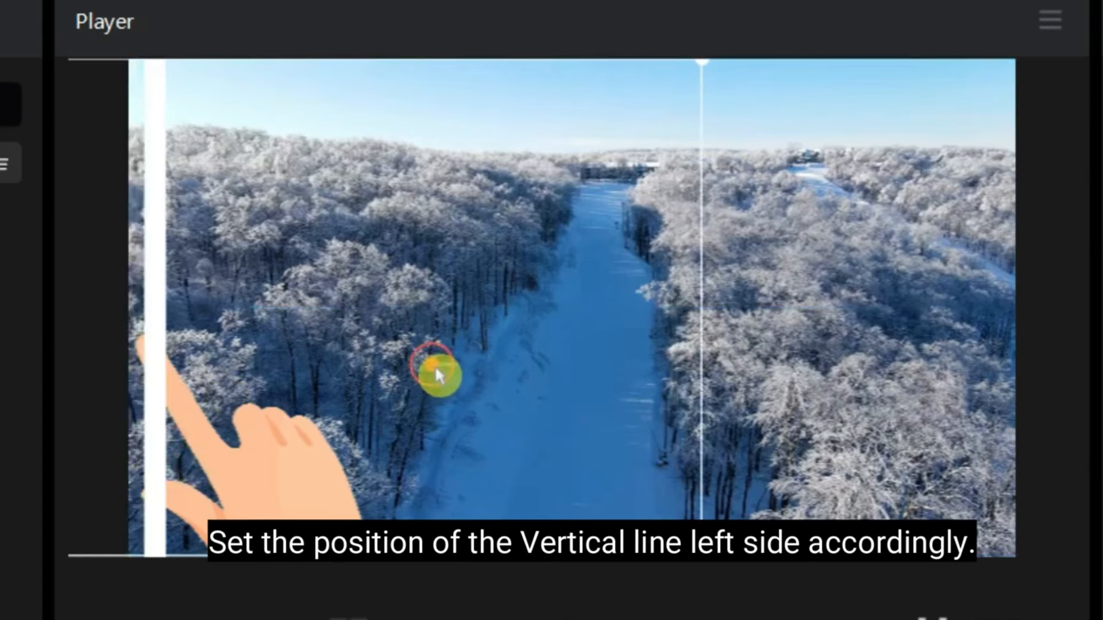
left_click_drag(436, 365, 410, 376)
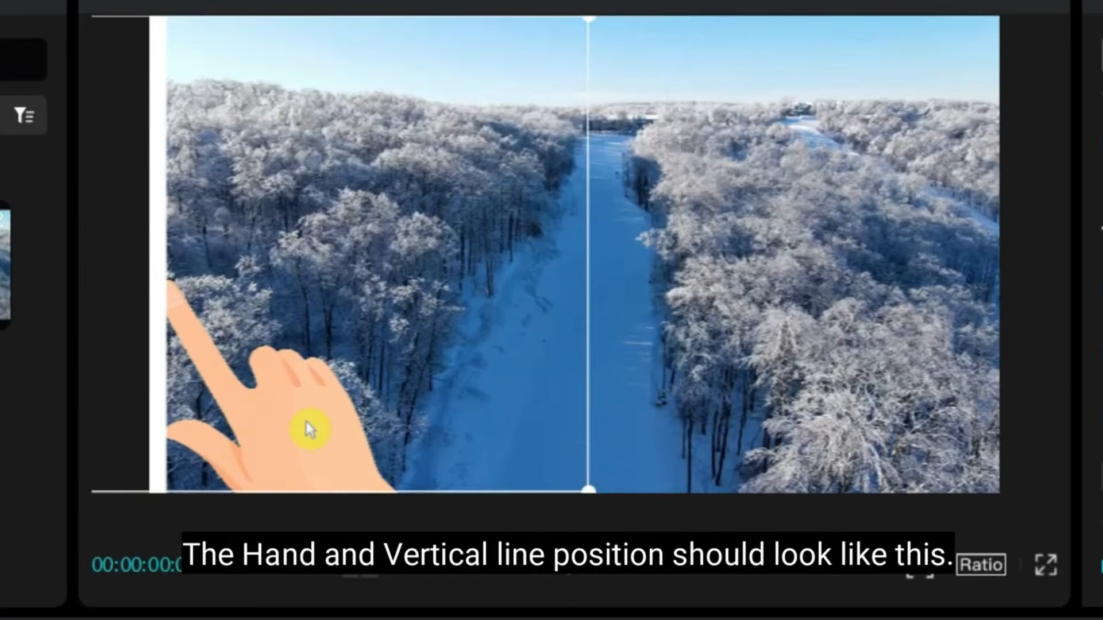
left_click_drag(305, 421, 323, 422)
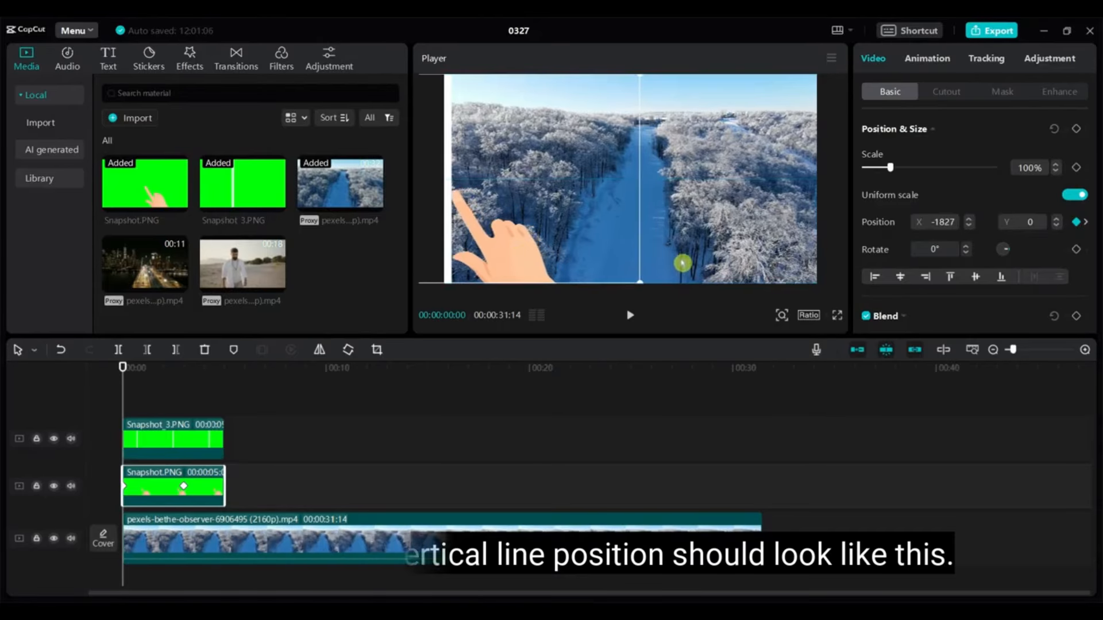
At 3 seconds, move the line off the right side of the frame (X 2474)
left_click(143, 448)
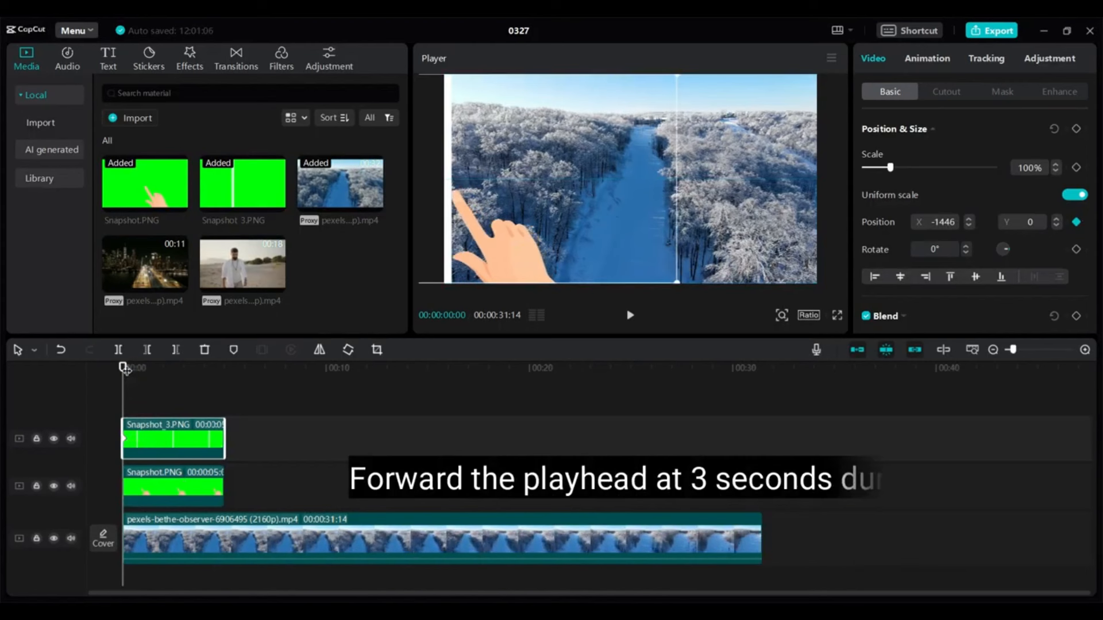
left_click_drag(123, 368, 183, 369)
left_click(586, 231)
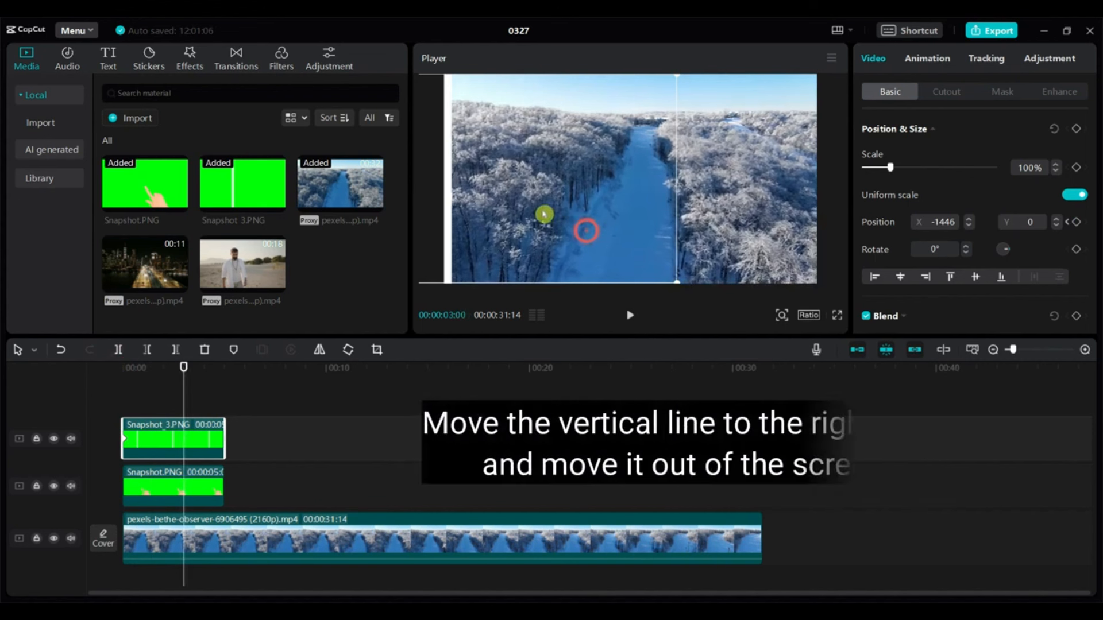
left_click_drag(500, 211, 833, 215)
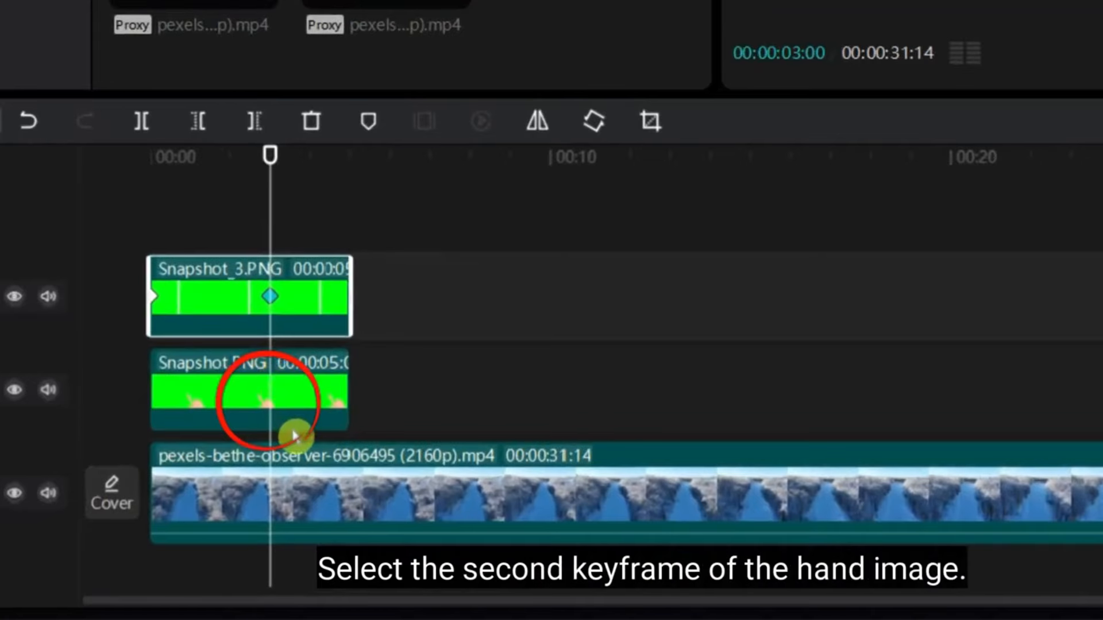
At the hand's 3-second keyframe, place the hand near the frame's right edge
left_click(201, 485)
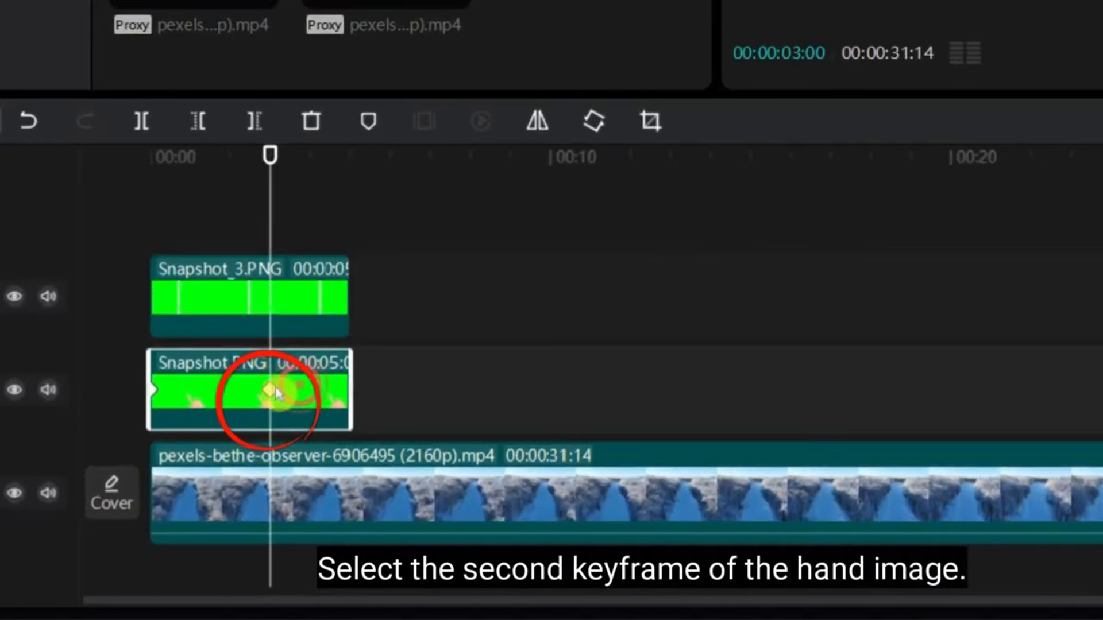
left_click(270, 391)
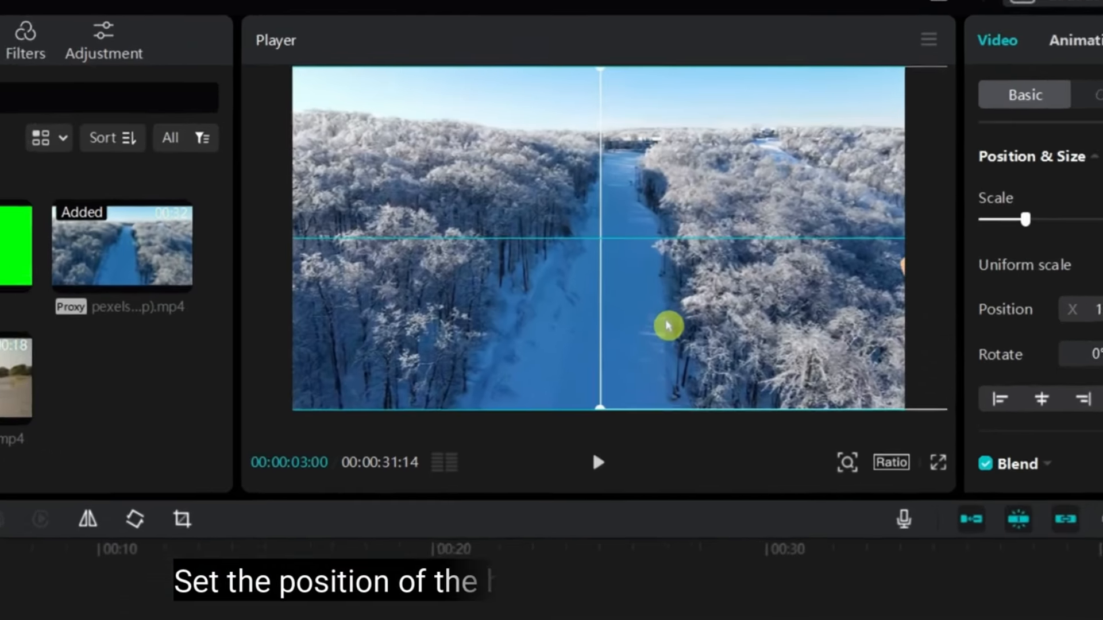
mouse_move(666, 326)
left_mouse_down()
mouse_move(677, 330)
mouse_move(657, 332)
left_mouse_up()
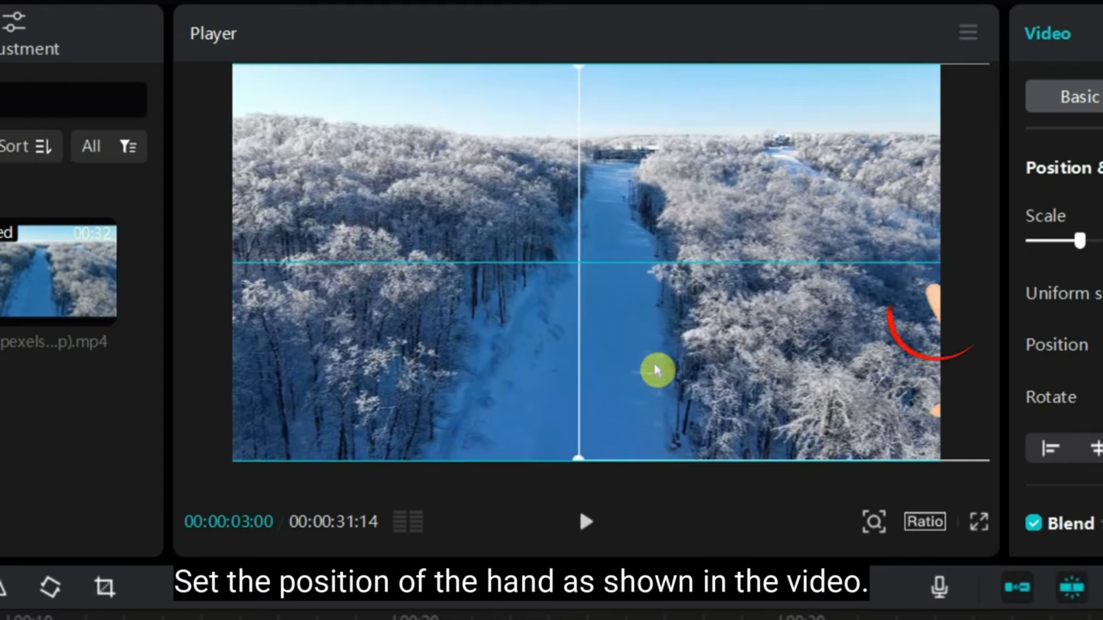
left_click_drag(657, 371, 656, 370)
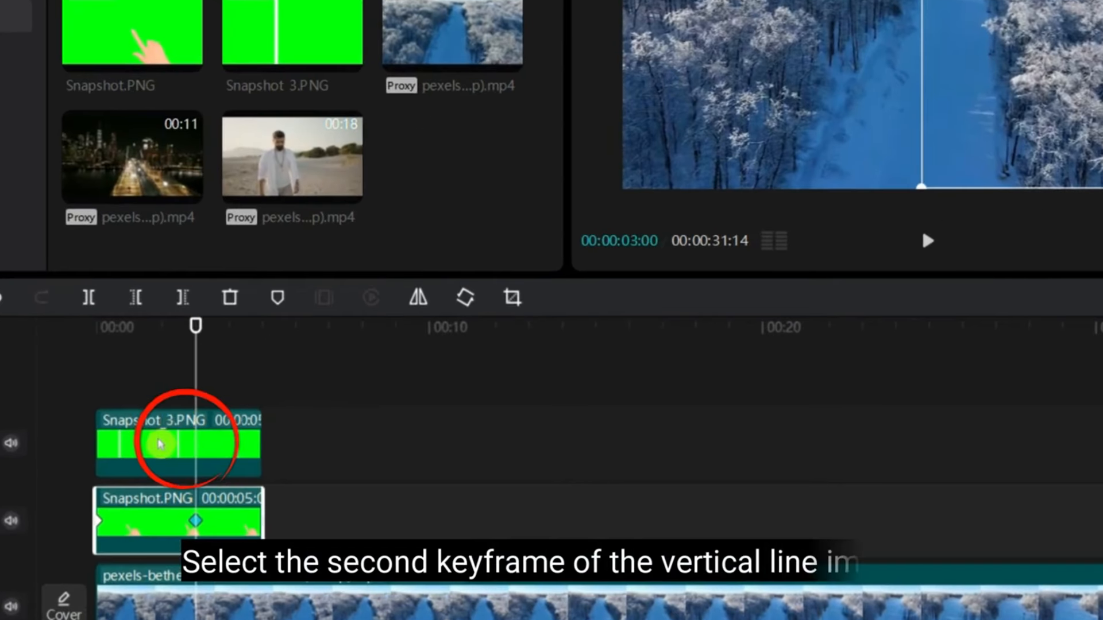
Stop the line at the frame's right edge at 3 seconds and scrub back through the wipe
left_click(225, 455)
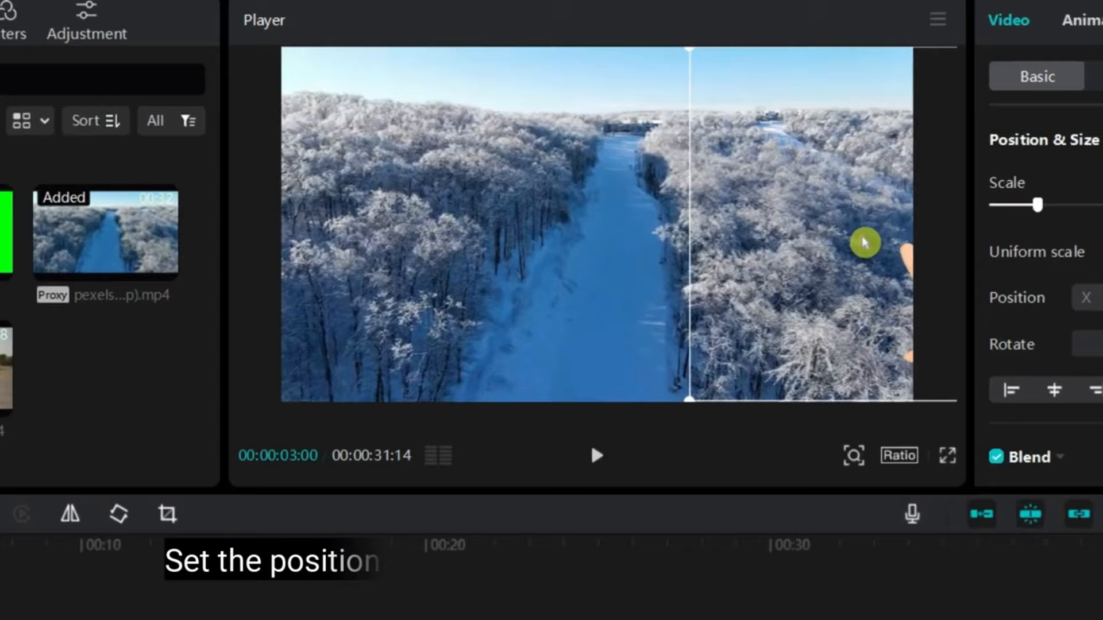
left_click_drag(787, 189, 780, 186)
left_click_drag(918, 296, 896, 297)
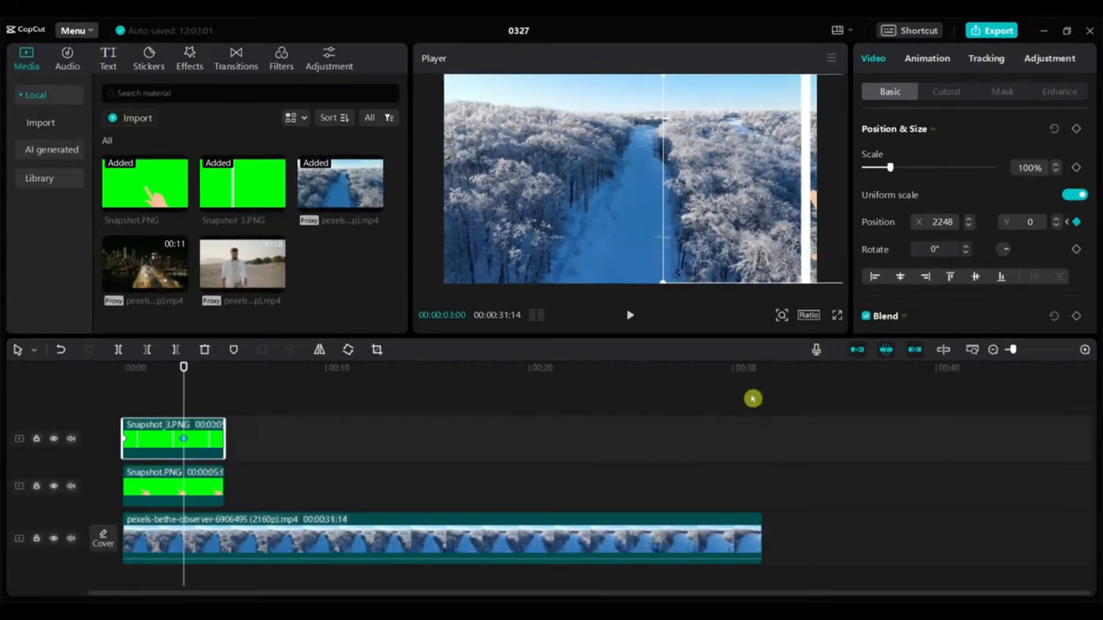
left_click_drag(725, 362, 186, 388)
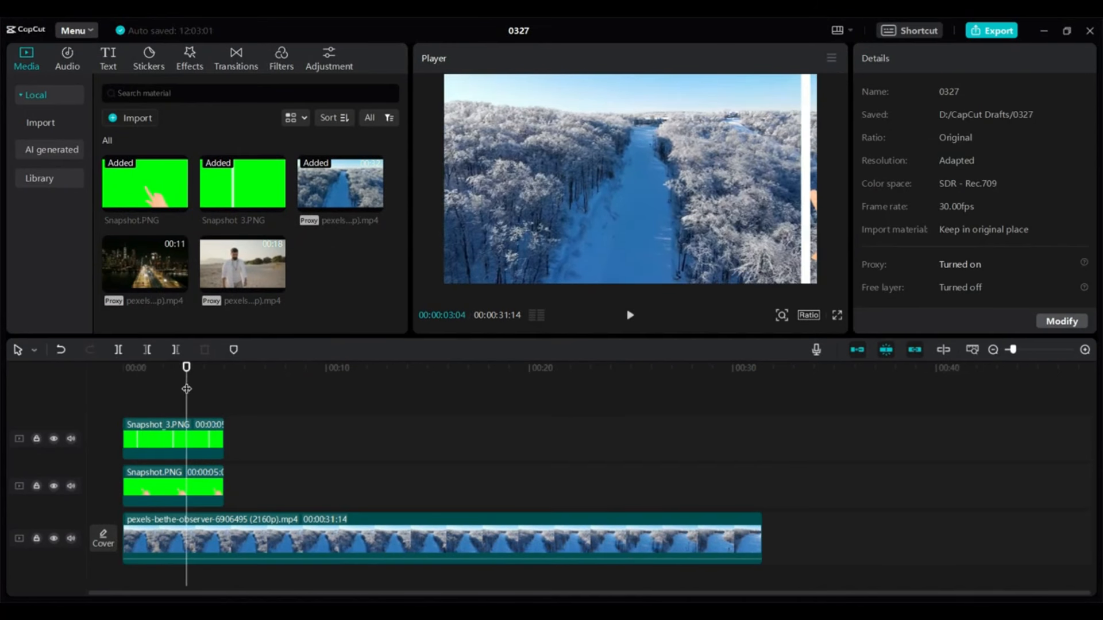
Push the hand further right at its 3-second keyframe, to about X 2248
left_click(191, 434)
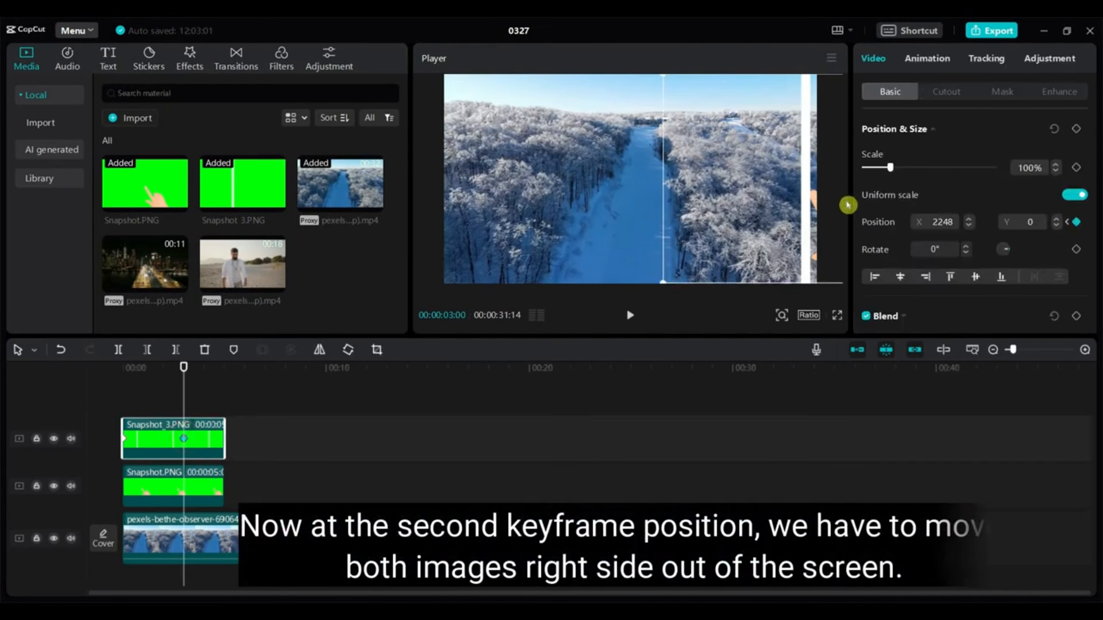
left_click(208, 479)
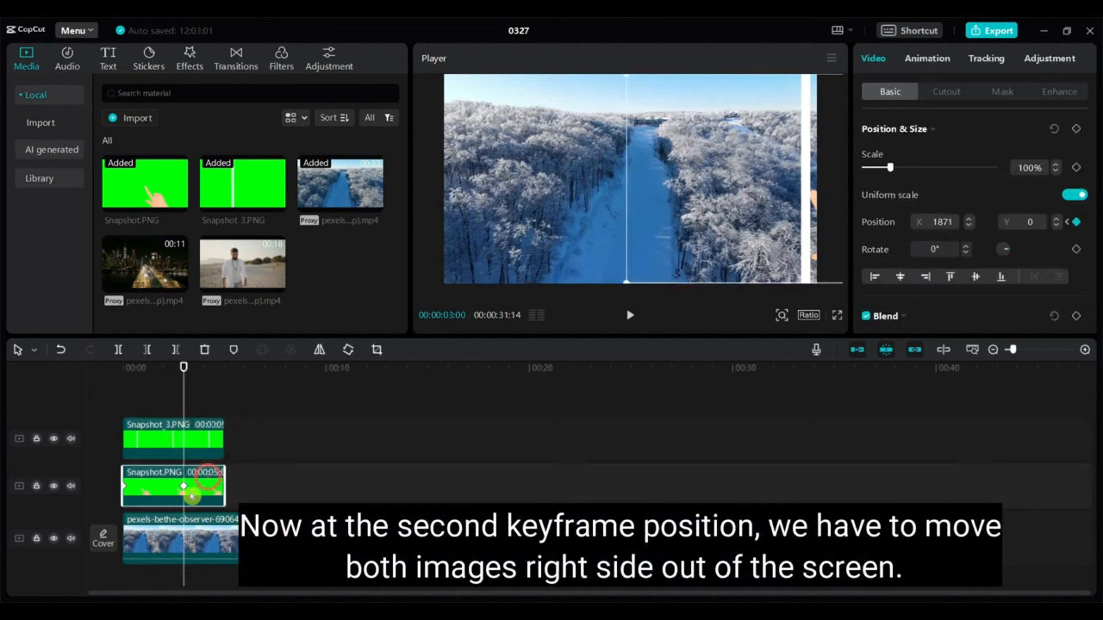
left_click_drag(717, 240, 722, 242)
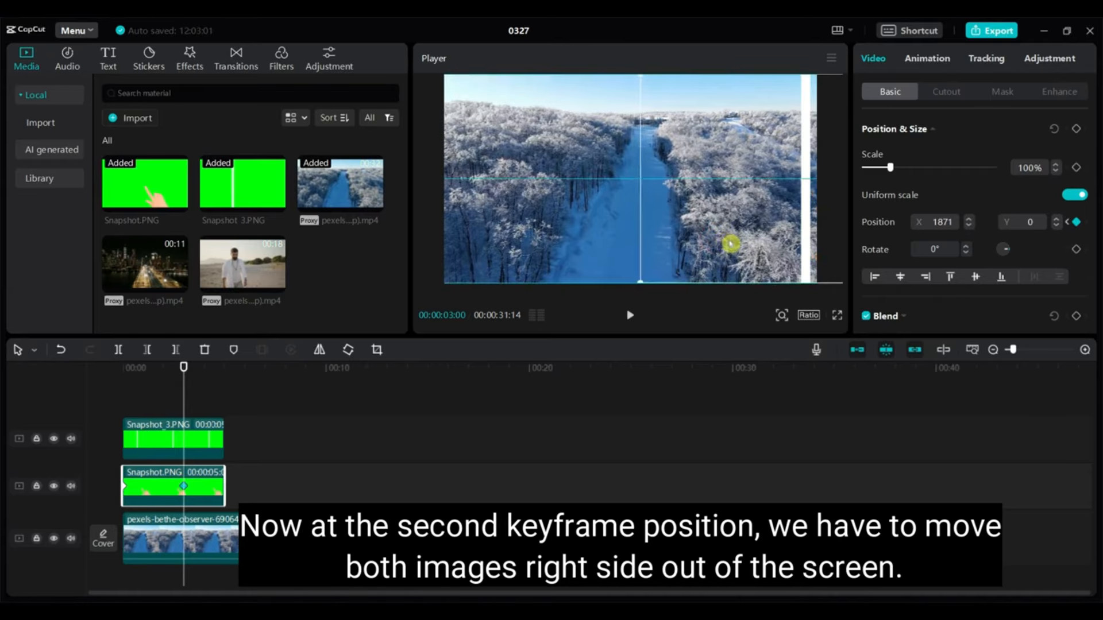
Check the wipe motion and add pexels-cityscape-5838634 on a new top track
left_click(185, 440)
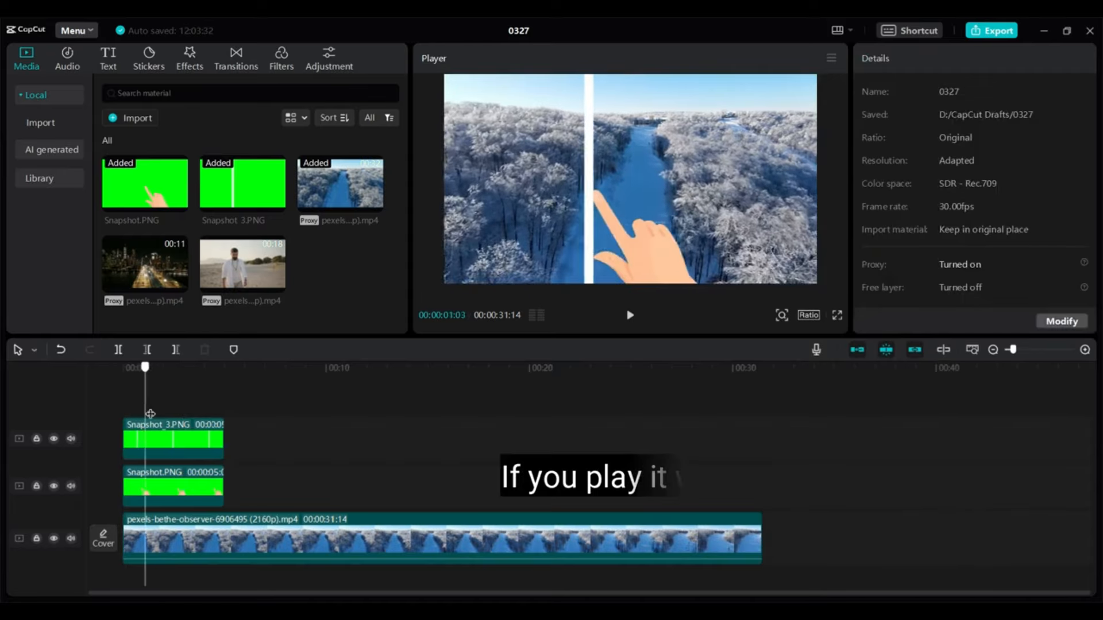
left_click_drag(150, 413, 111, 455)
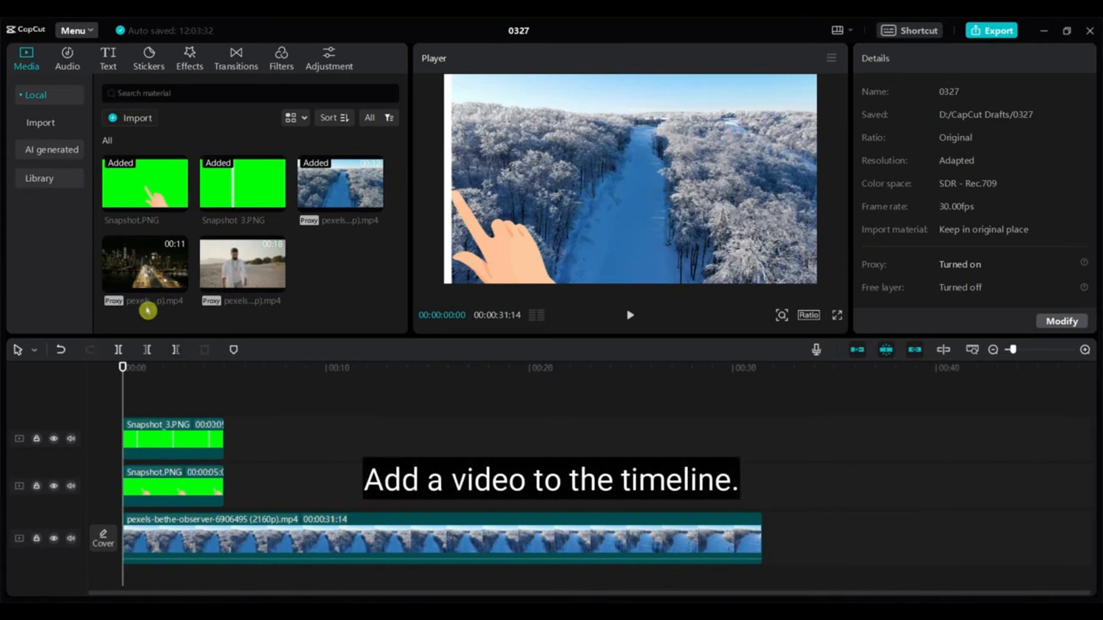
left_click_drag(132, 255, 168, 421)
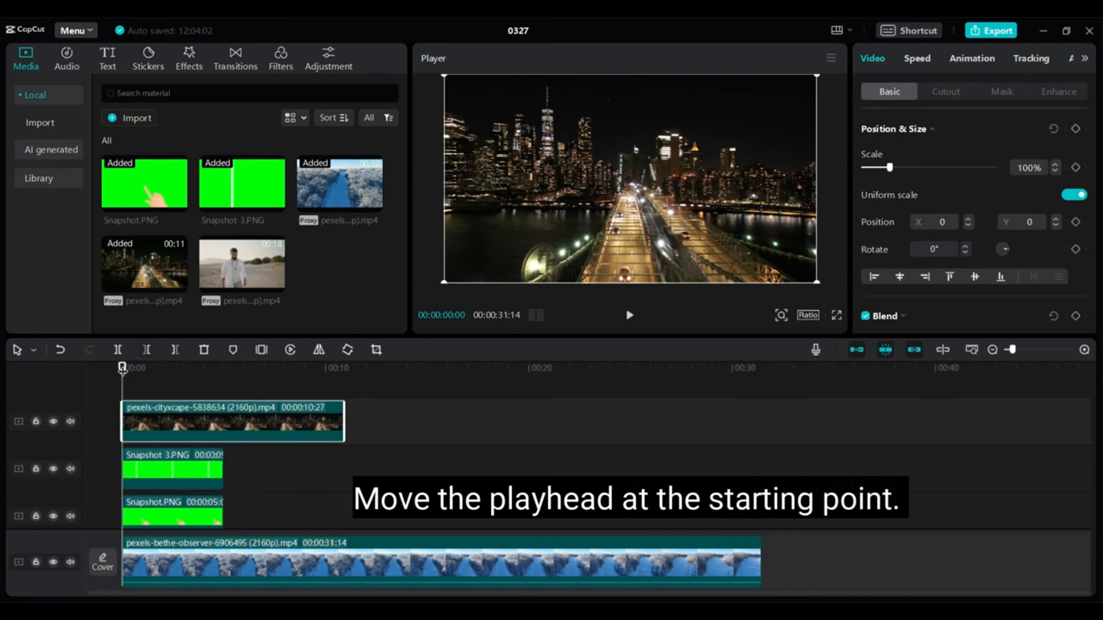
Keyframe the cityscape clip at 0:00 at Position X -3840, fully off the left side
mouse_move(122, 368)
left_mouse_down()
mouse_move(180, 366)
mouse_move(131, 365)
left_mouse_up()
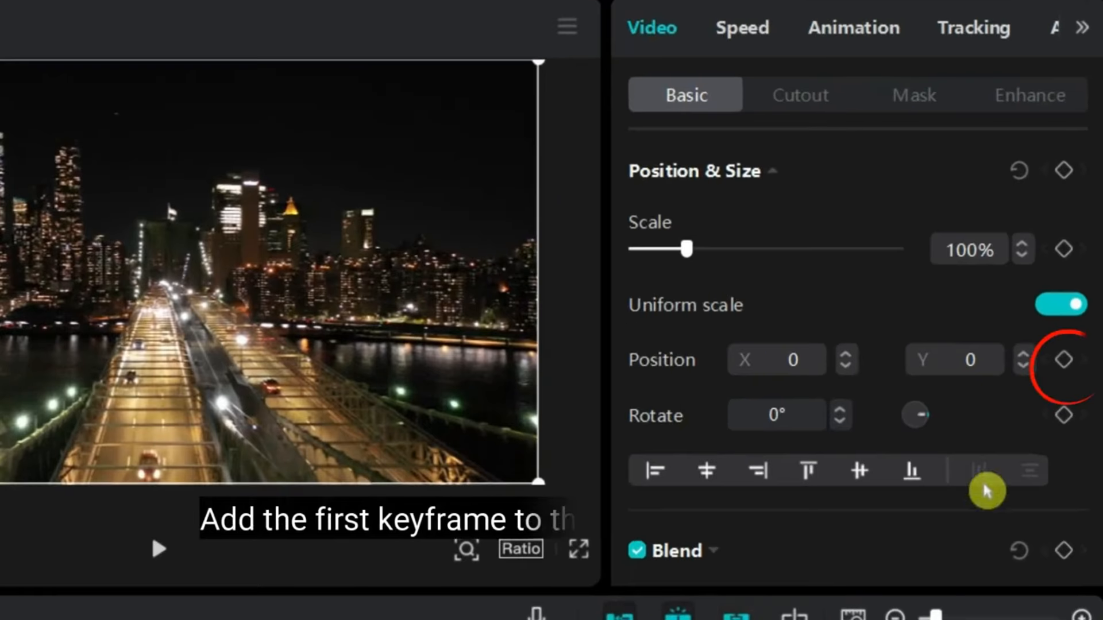
left_click(1075, 222)
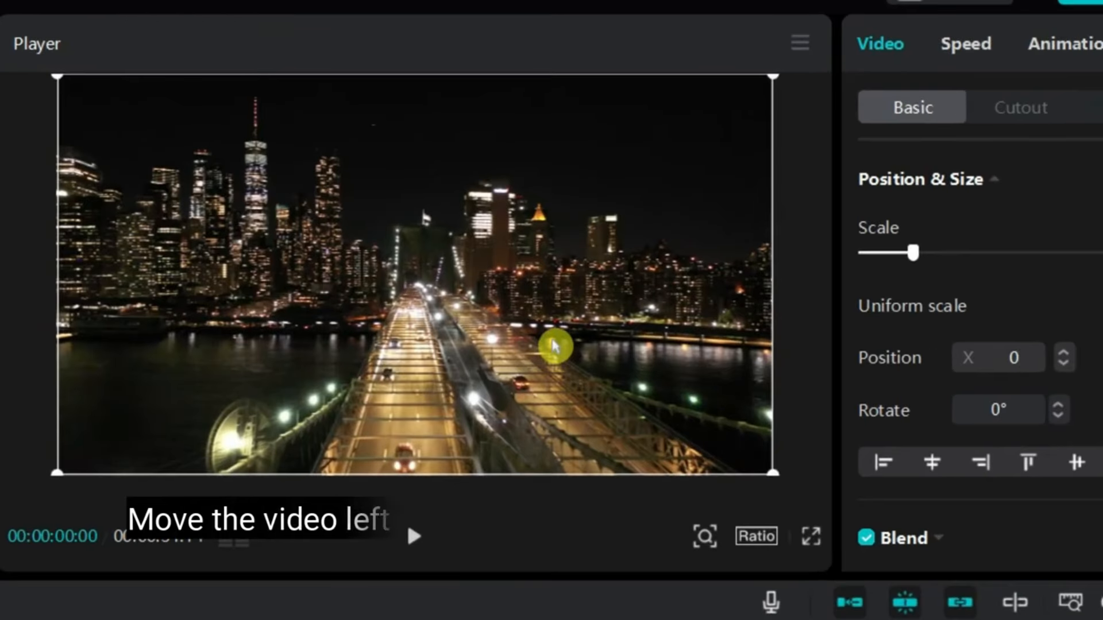
left_click_drag(586, 313, 338, 315)
left_click_drag(273, 343, 64, 291)
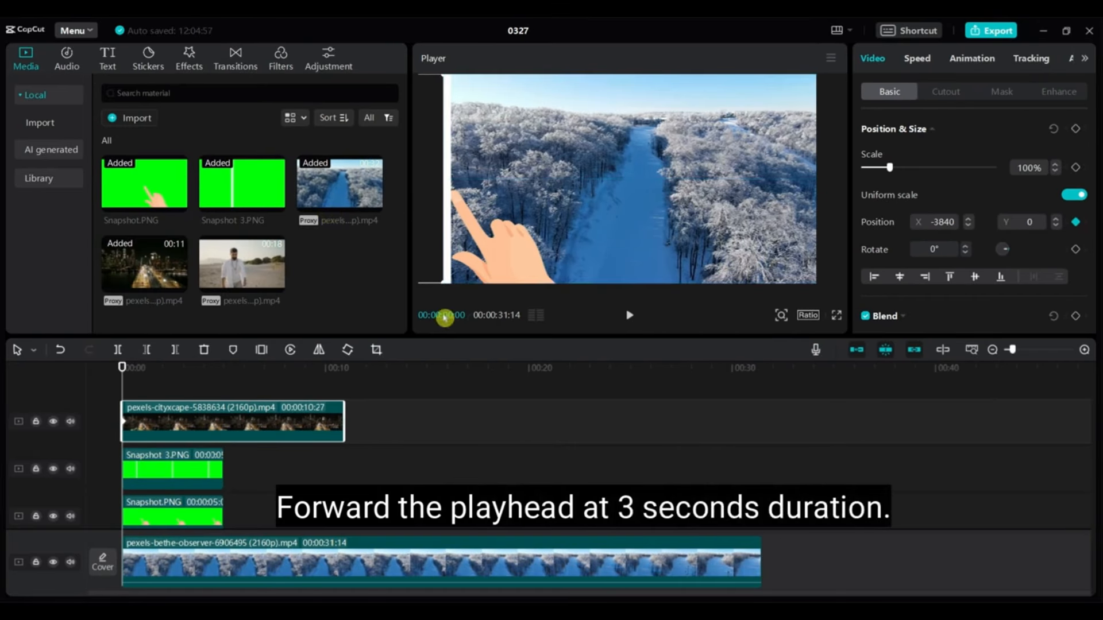
left_click_drag(121, 369, 184, 375)
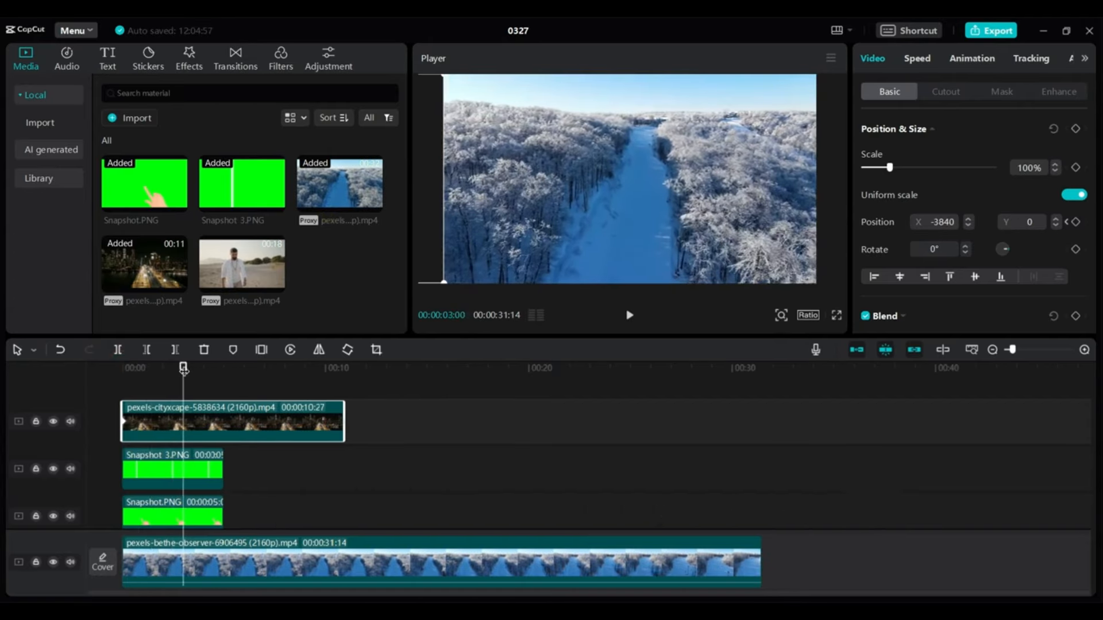
Keyframe the cityscape back to Position X 0 at 3 seconds and play the transition
left_click(447, 205)
left_click(447, 205)
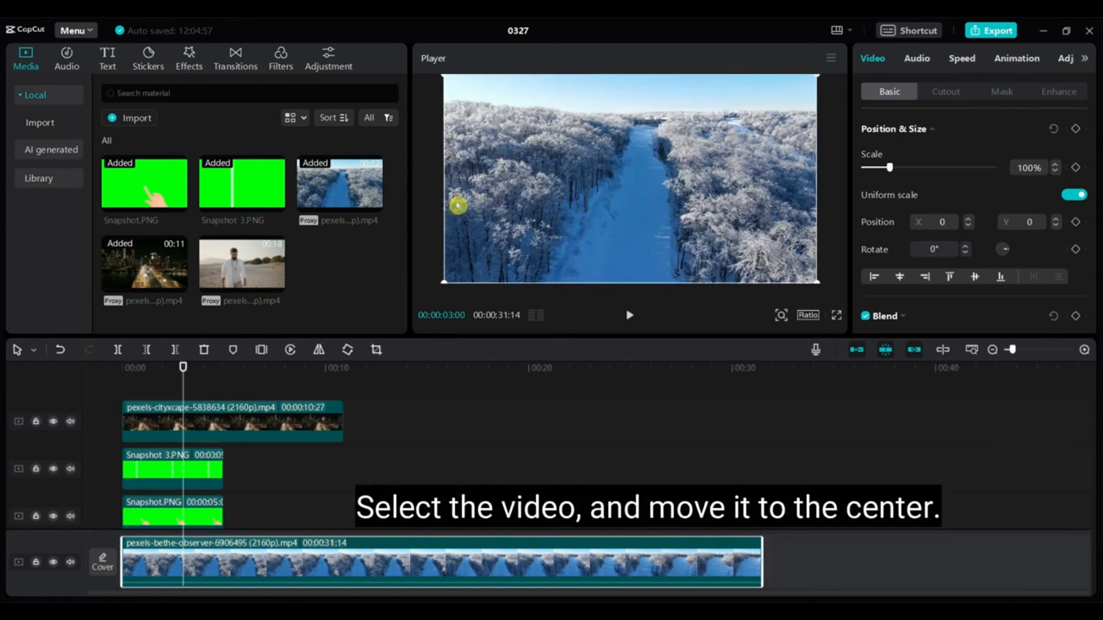
left_click(225, 425)
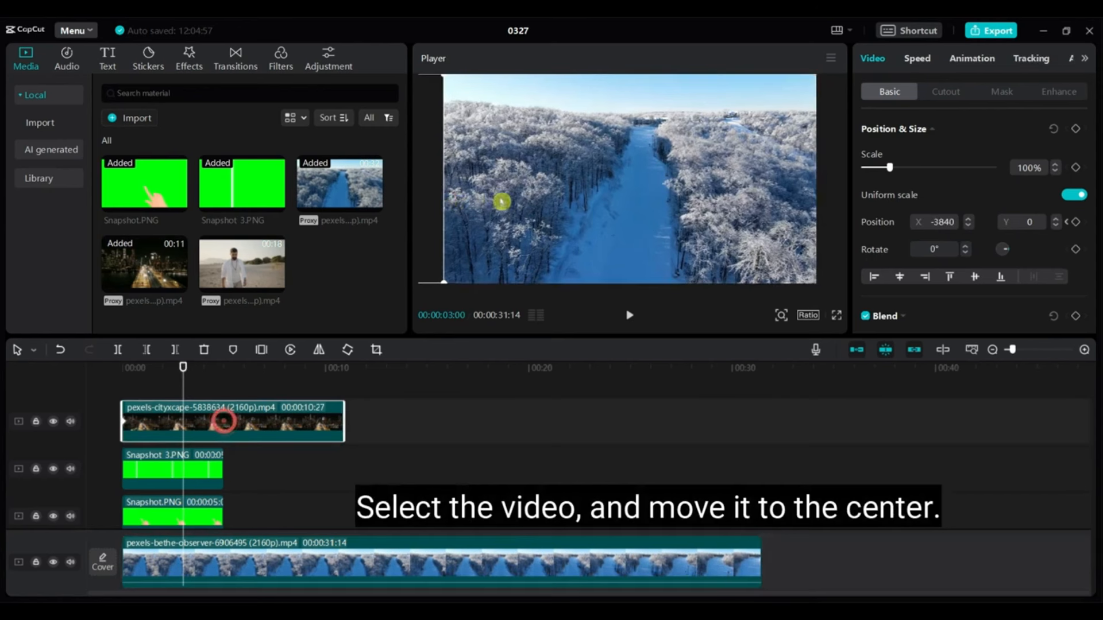
left_click_drag(448, 195, 814, 195)
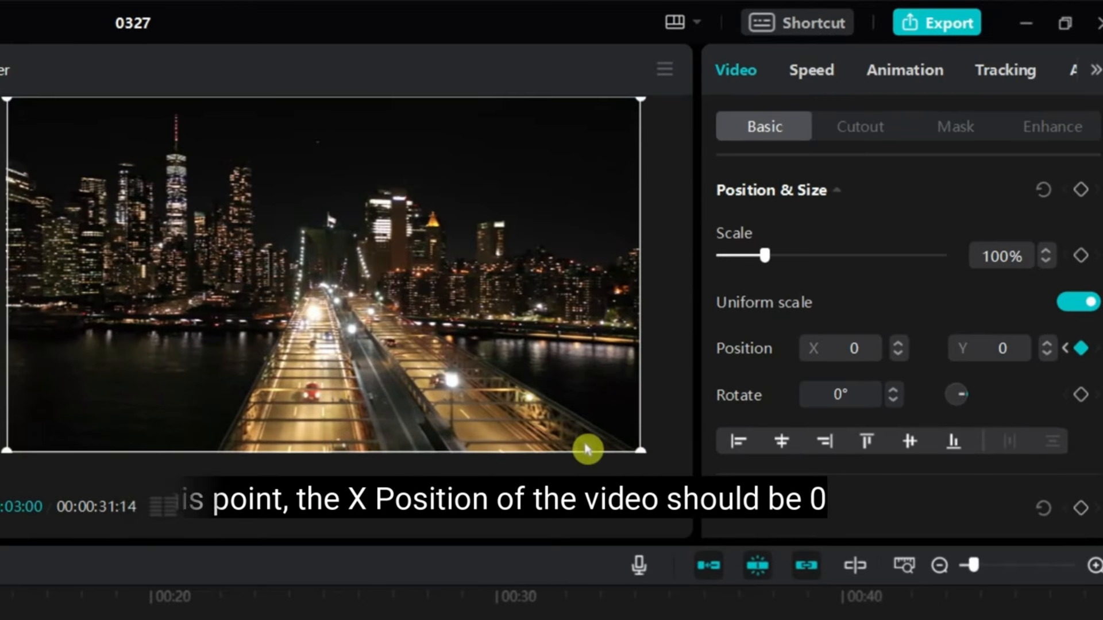
left_click(630, 319)
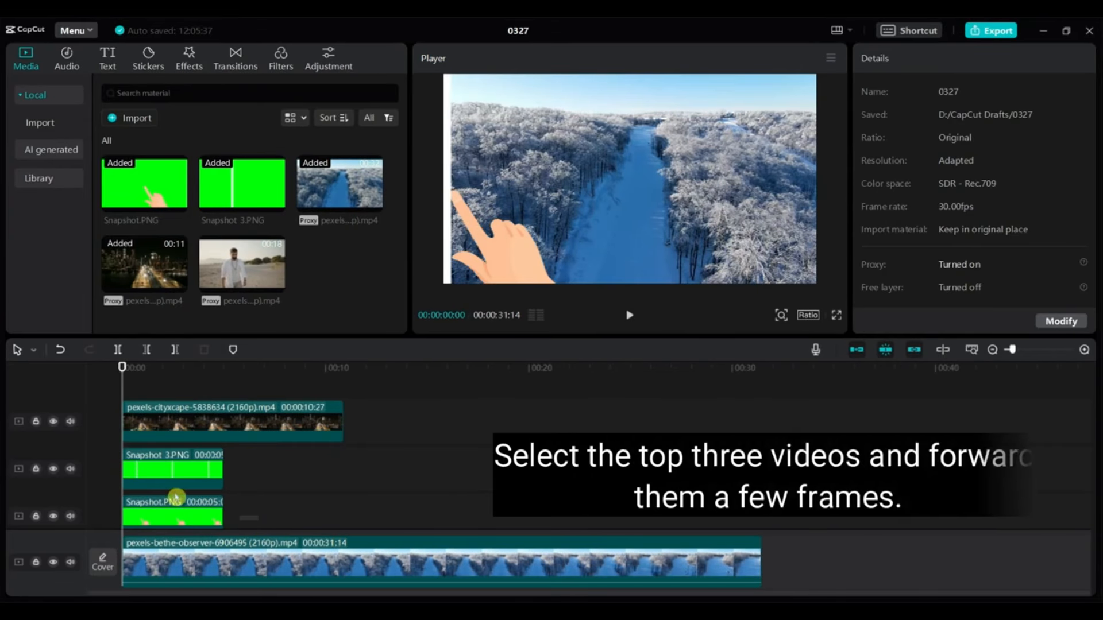
Move the cityscape, Snapshot 3.PNG and Snapshot.PNG clips together a few frames later
left_click(176, 497)
left_click(167, 468, "ctrl")
left_click(151, 426, "ctrl")
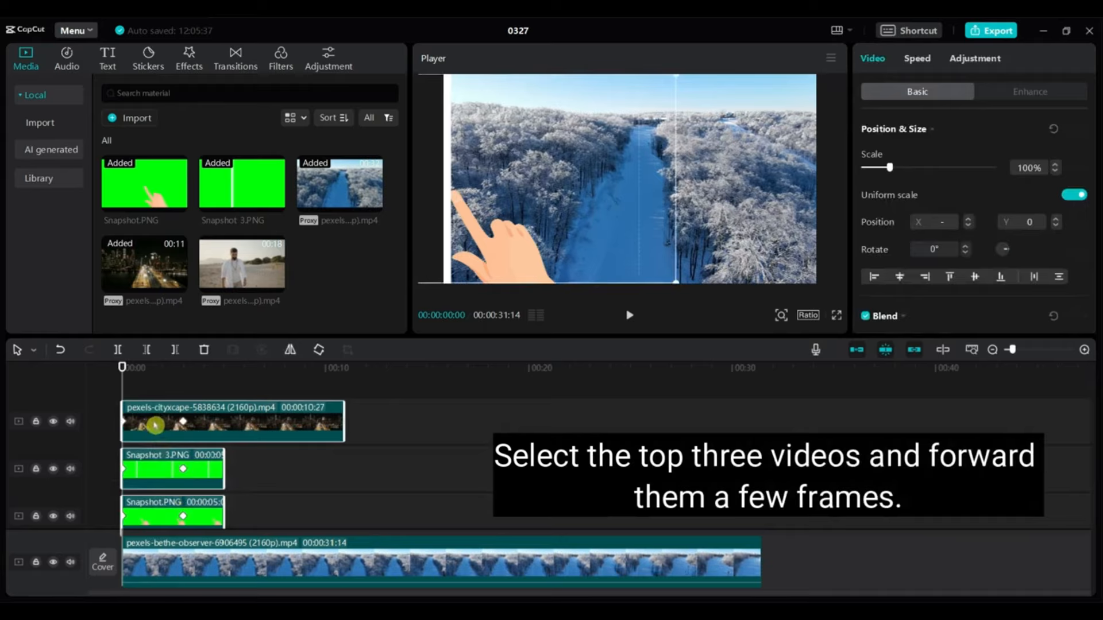
left_click_drag(155, 426, 178, 426)
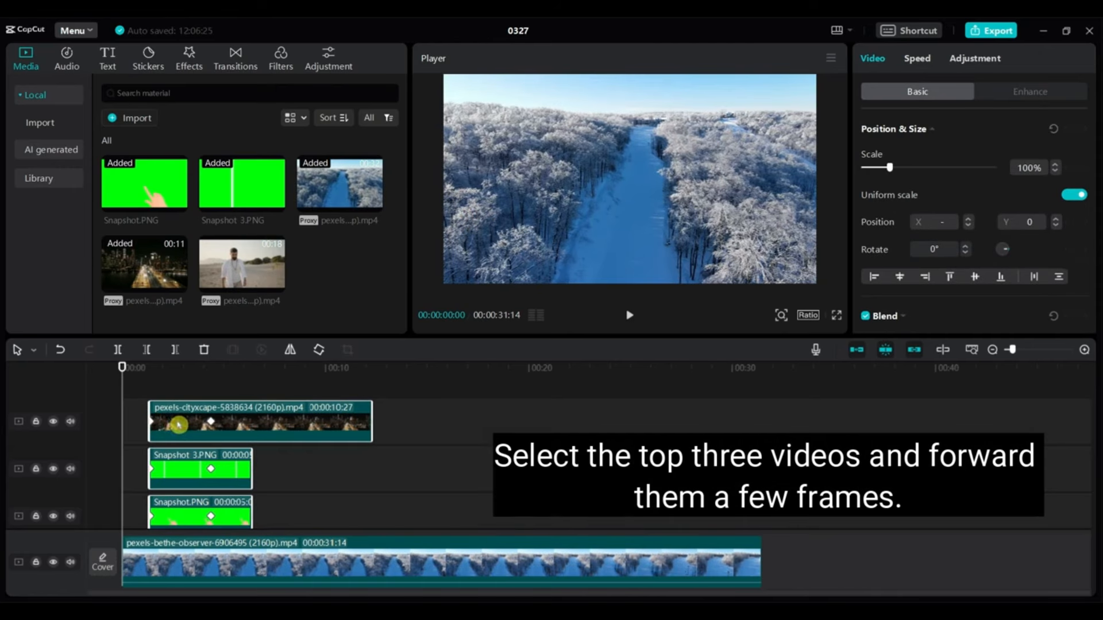
left_click(586, 434)
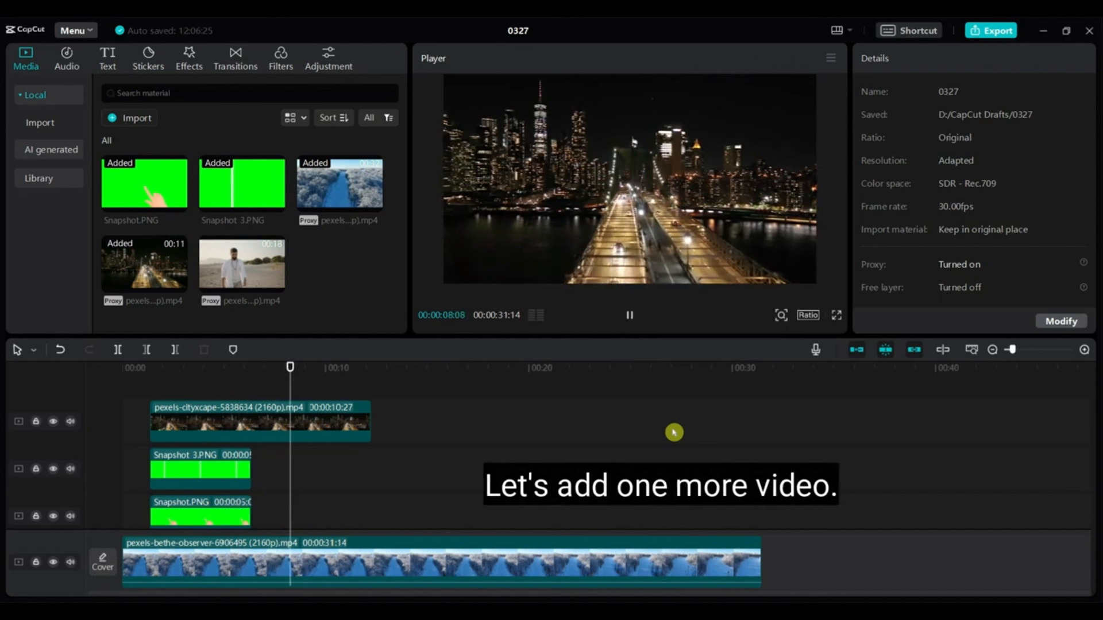
Trim the snowy forest clip to end at 00:00:06:11, making the project 00:00:12:08 long
left_click(634, 317)
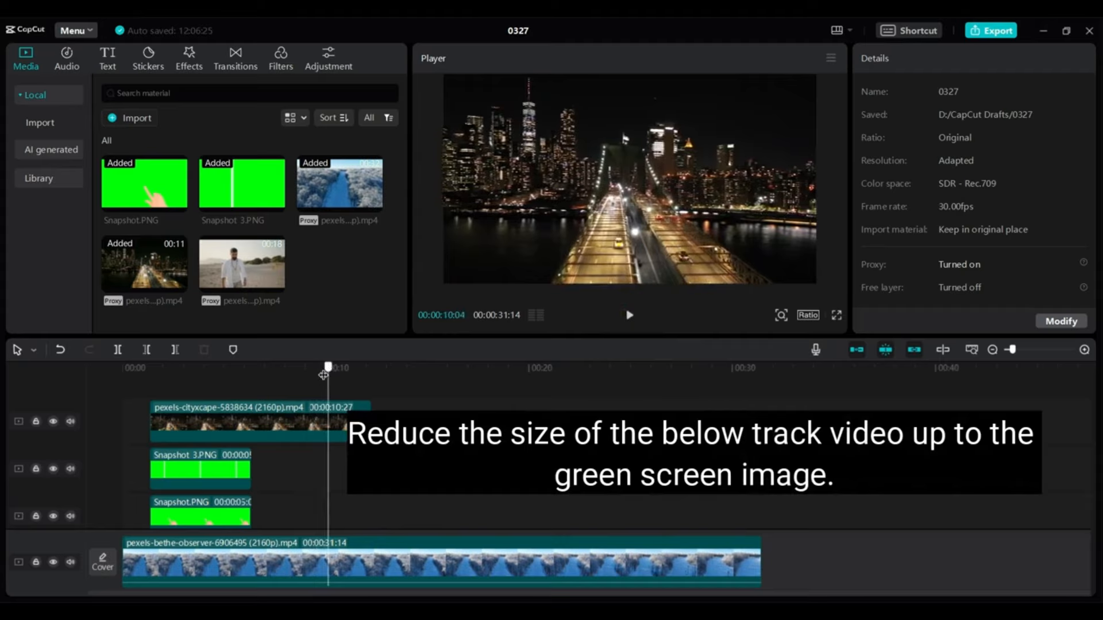
left_click_drag(327, 369, 254, 383)
scroll(771, 493, "down", 2)
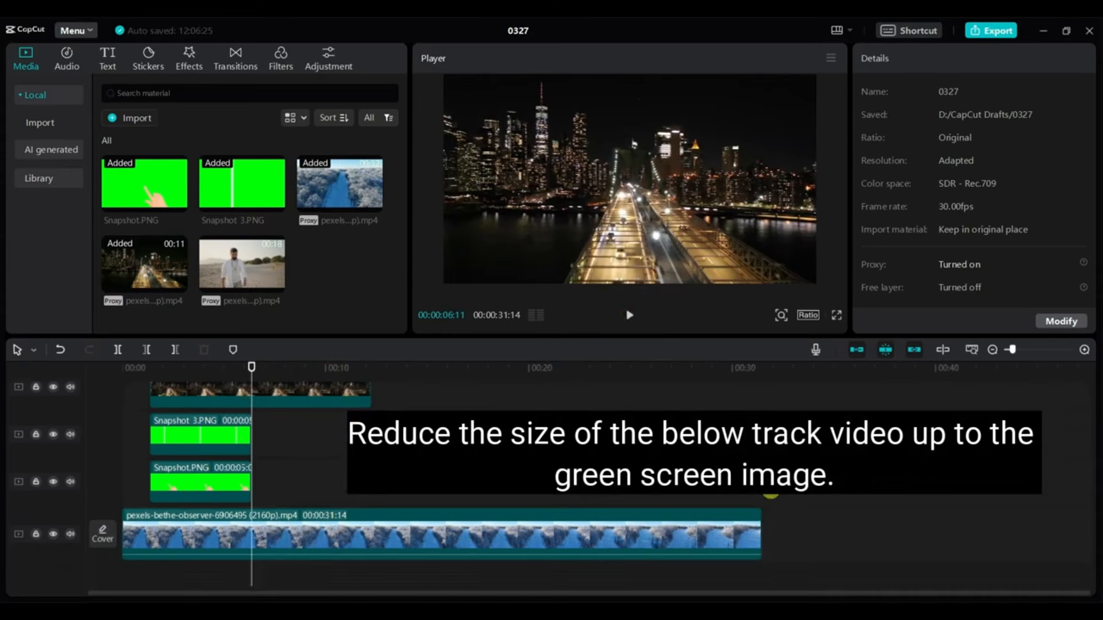
left_click_drag(749, 538, 251, 538)
scroll(402, 513, "up", 1)
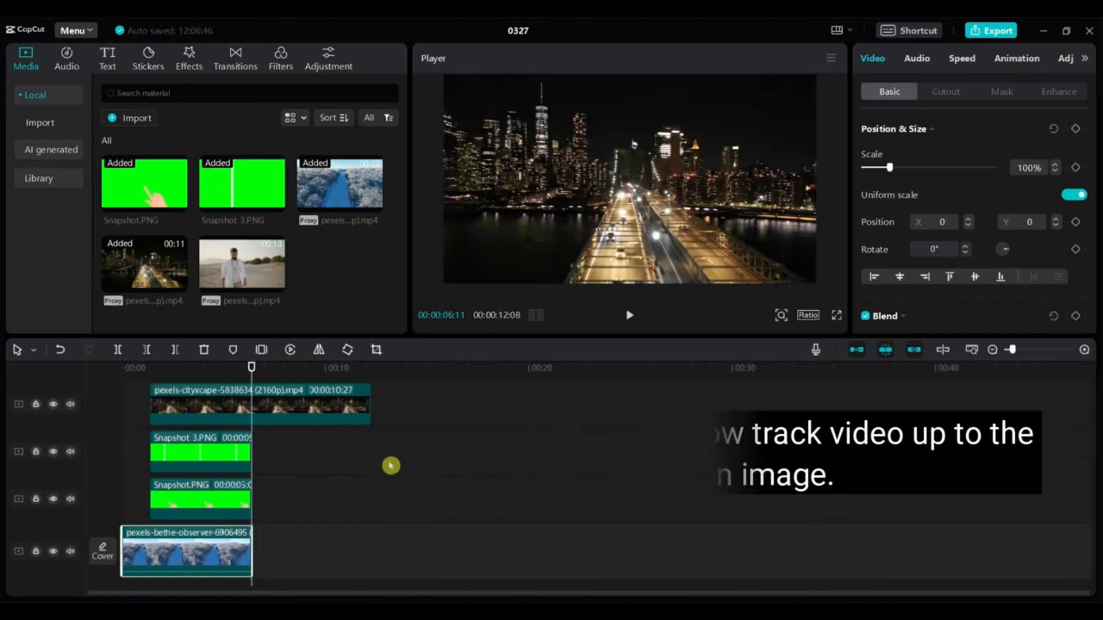
left_click(385, 470)
left_click(383, 467)
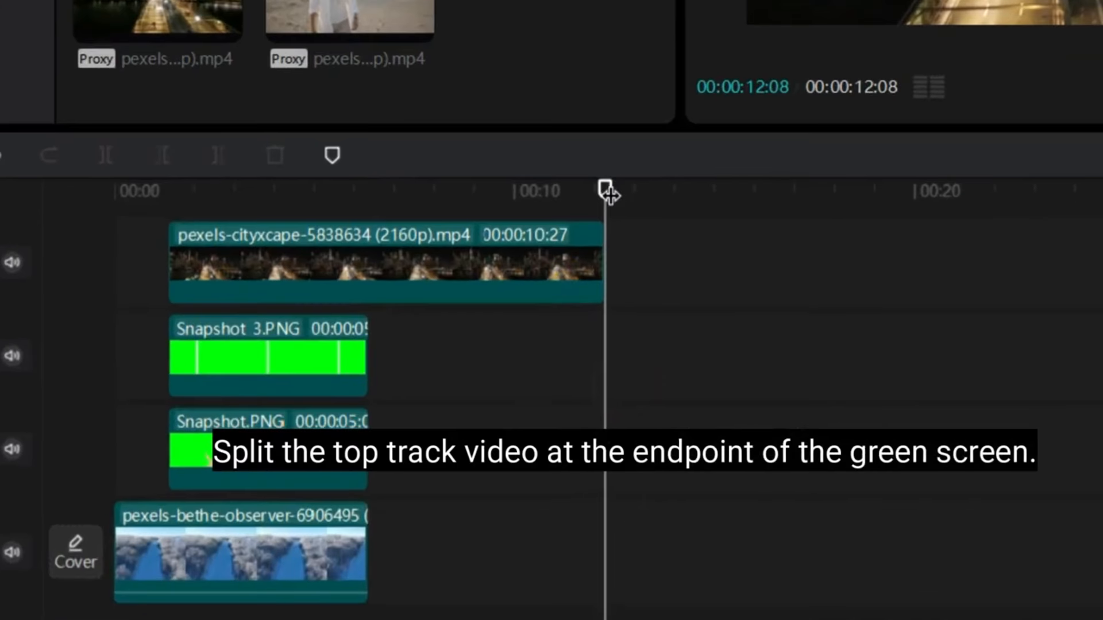
Split the night-city clip at 06:11, move its second part after the forest clip, and preview the wipe
left_click_drag(601, 197, 366, 206)
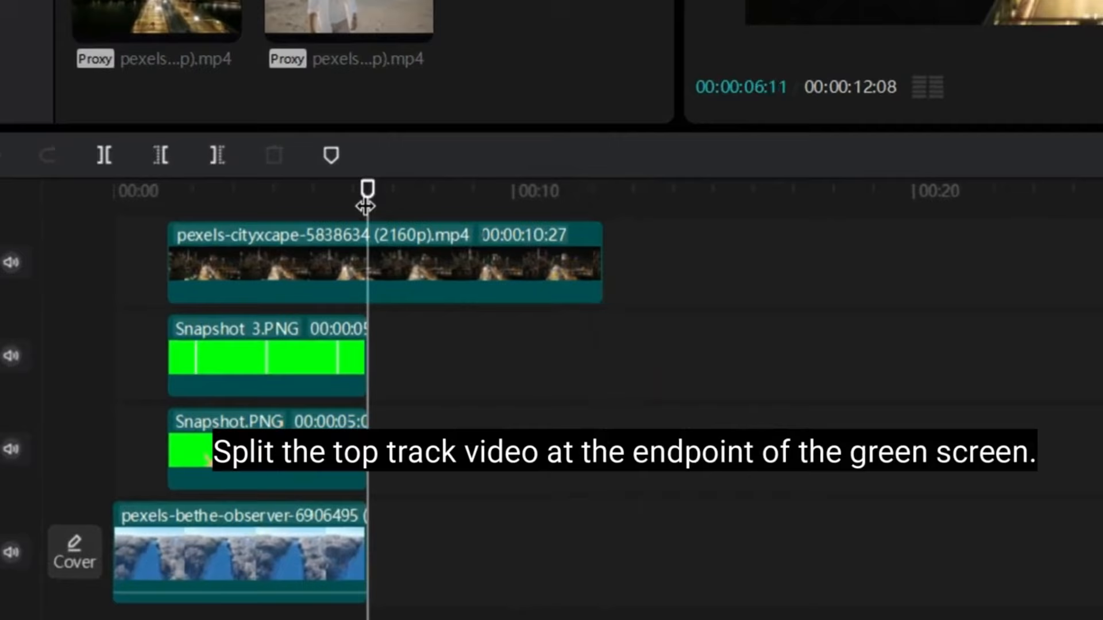
left_click(406, 252)
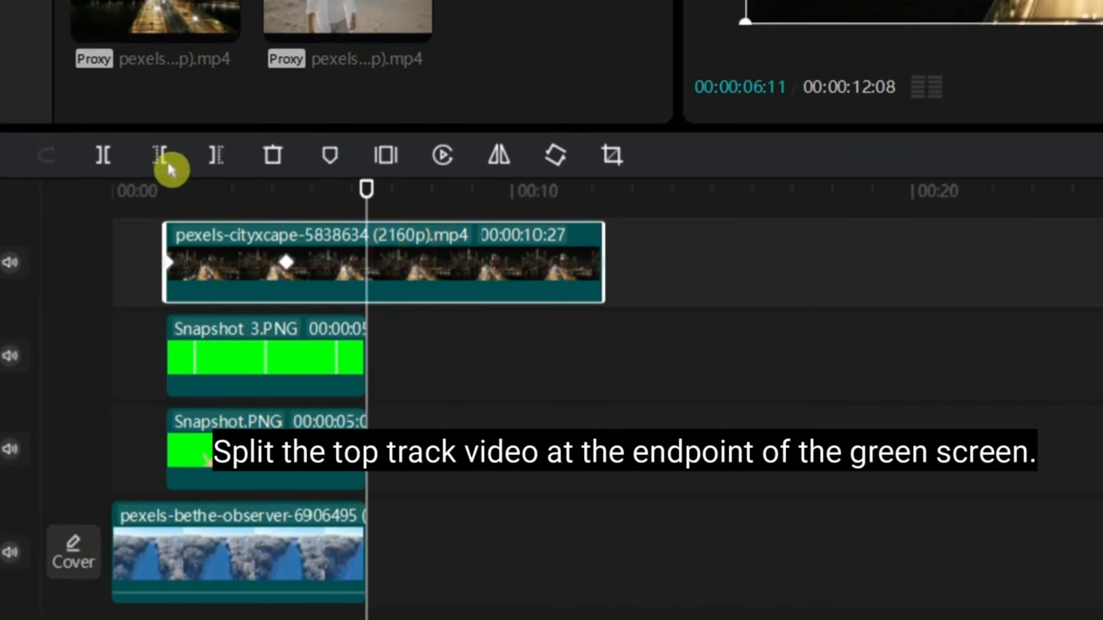
left_click(103, 155)
scroll(919, 288, "down", 1)
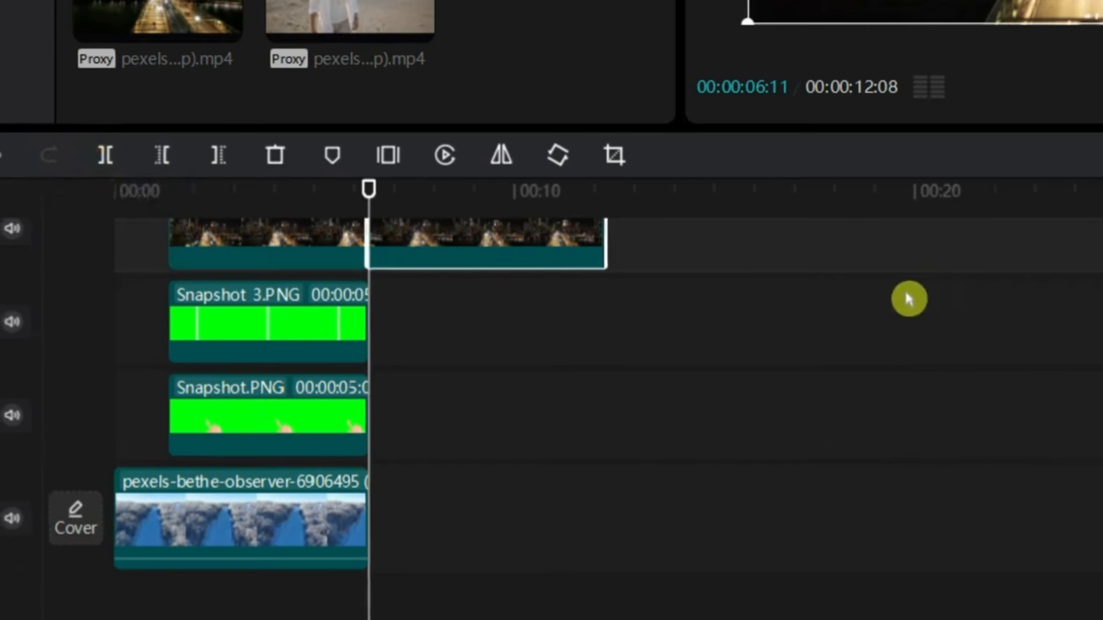
scroll(905, 298, "up", 1)
left_click_drag(539, 263, 541, 556)
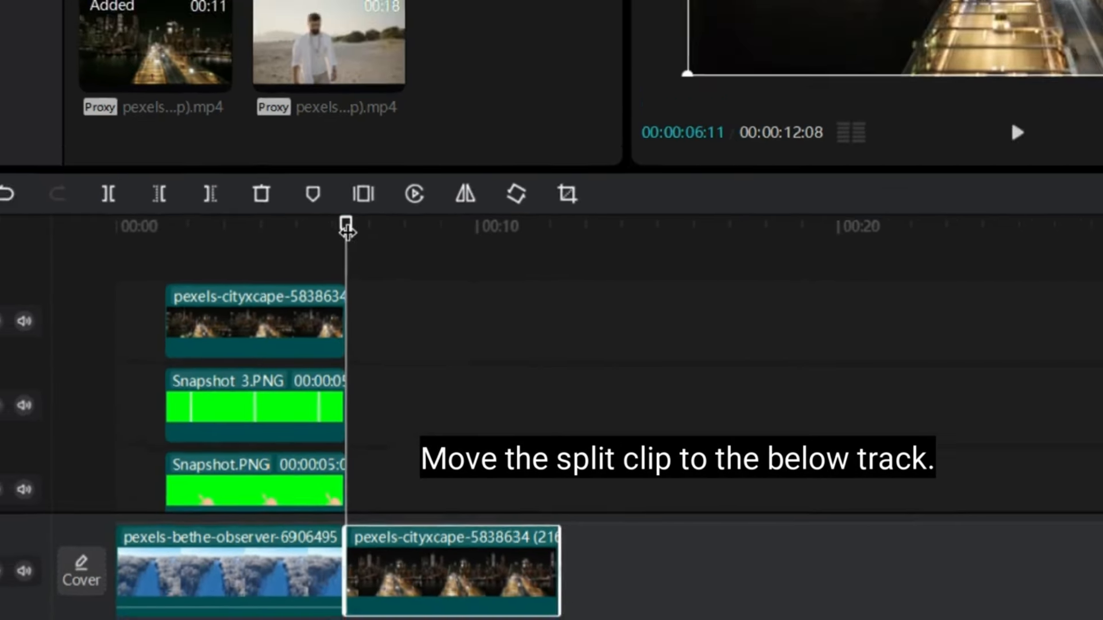
left_click_drag(369, 179, 41, 231)
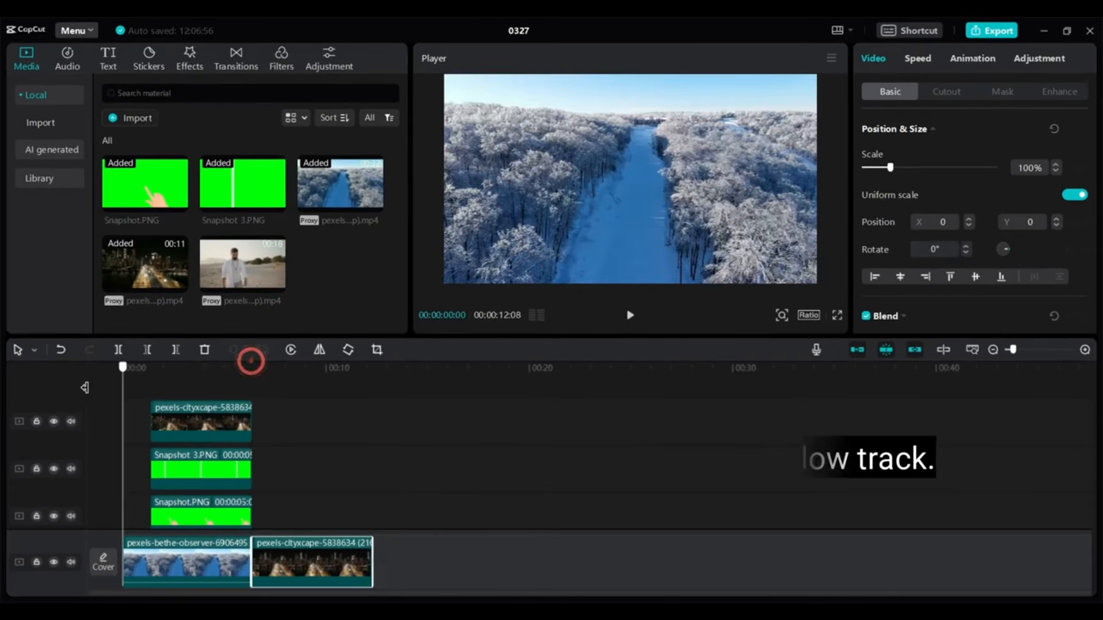
left_click_drag(84, 388, 54, 458)
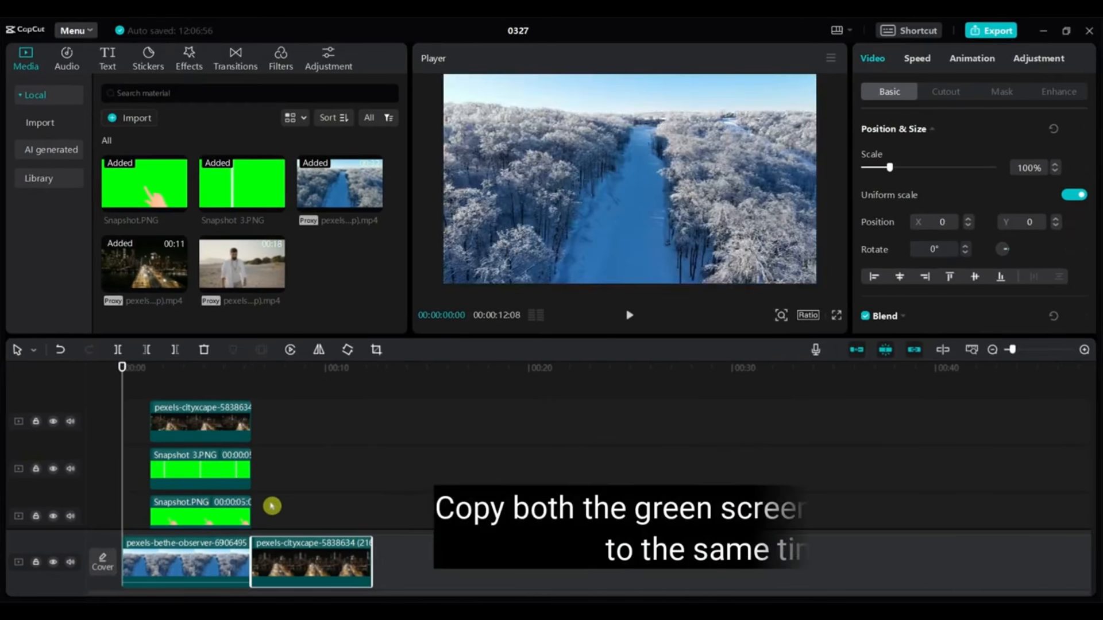
Paste copies of both Snapshot hand clips at 06:11 and trim the main-track cityscape to end with them
scroll(272, 506, "down", 1)
left_click_drag(326, 505, 218, 462)
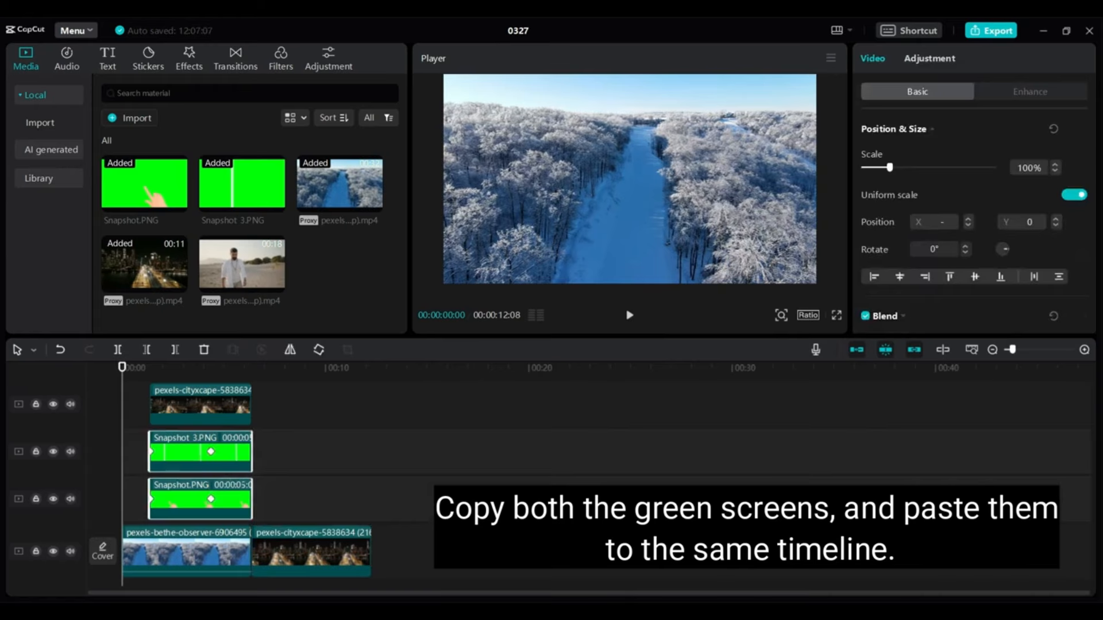
left_click(396, 504)
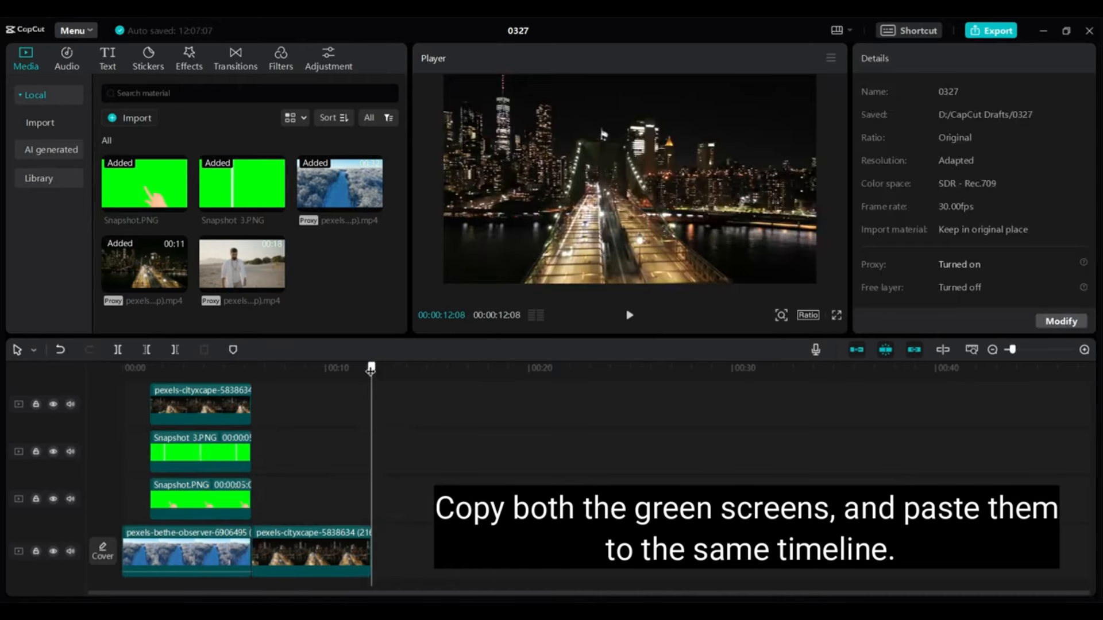
left_click_drag(371, 368, 252, 371)
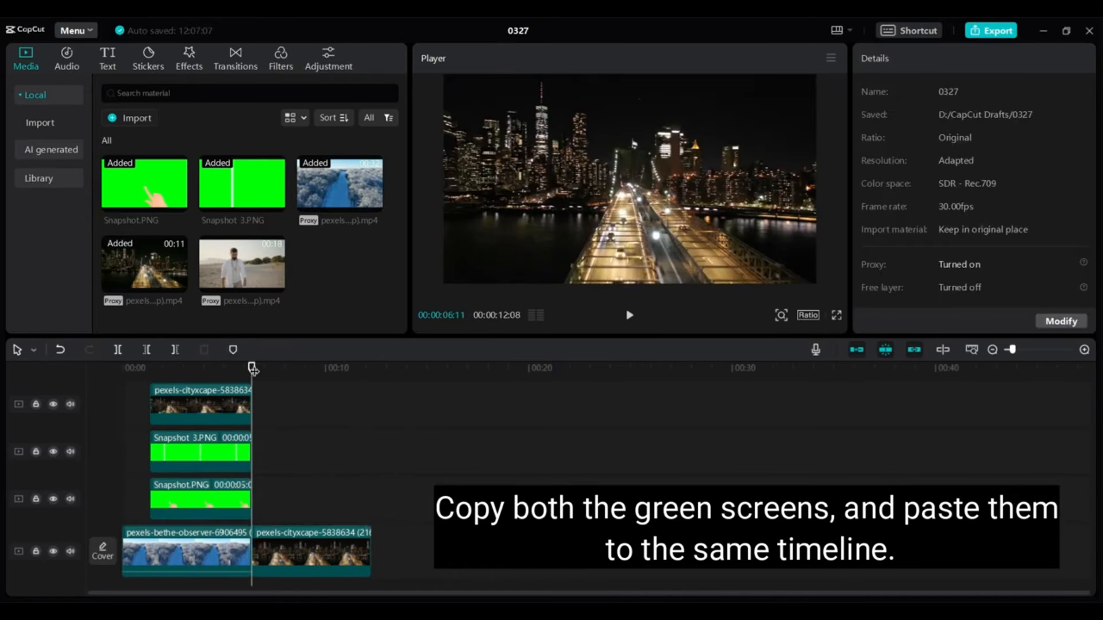
key("ctrl+v")
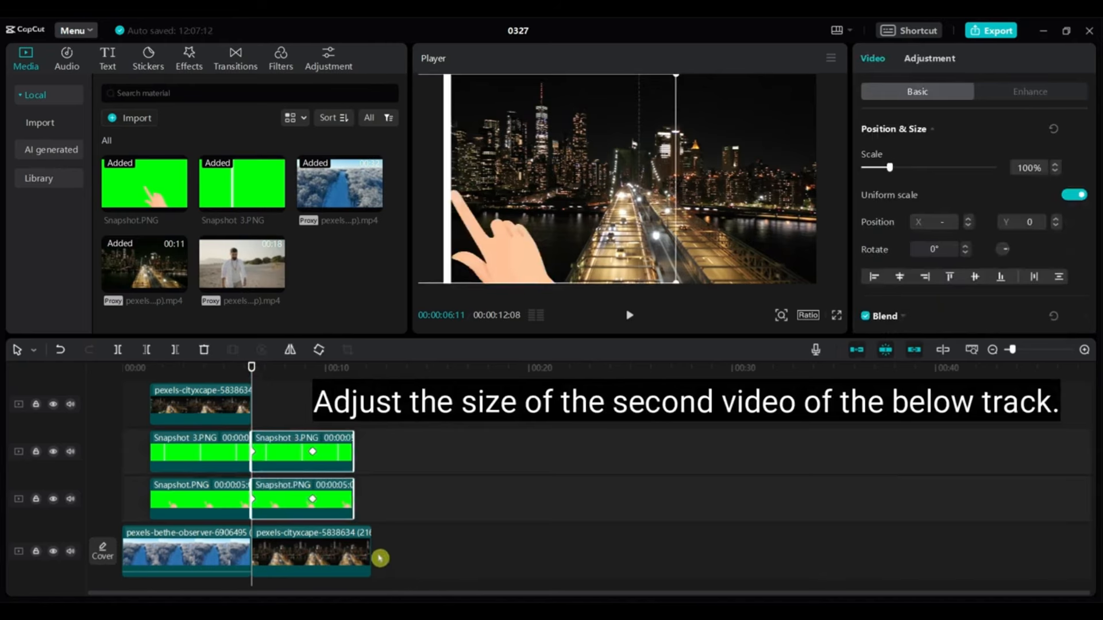
left_click_drag(369, 551, 354, 552)
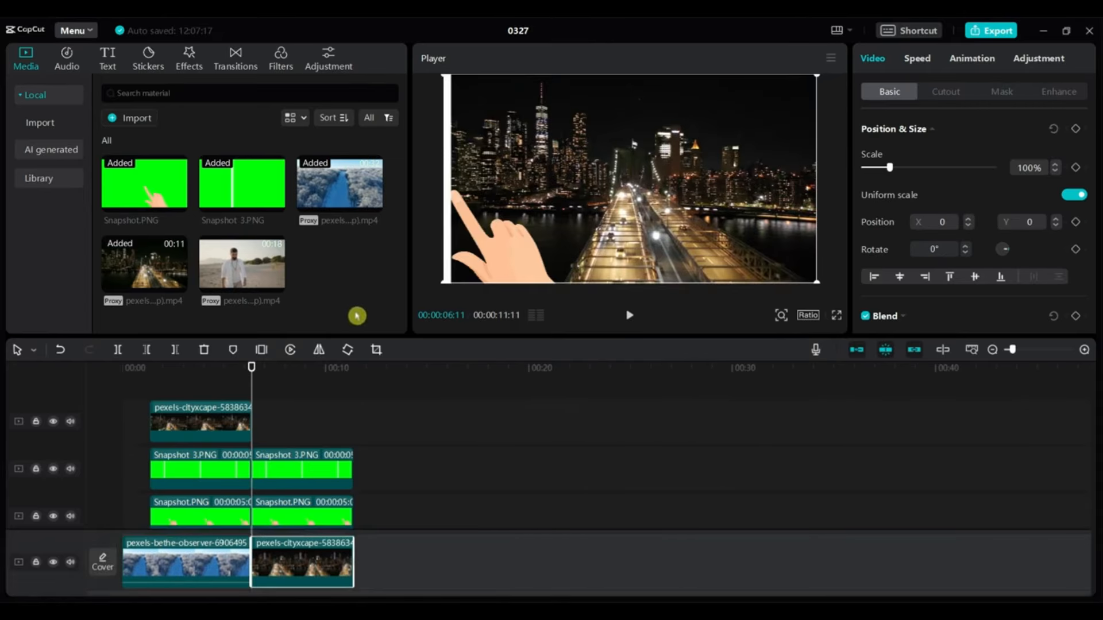
Place desert clip pexels-mikhail-nilov-8296708 on the top track at 06:11 with a position keyframe at X 0, Y 0
left_click_drag(240, 265, 282, 436)
left_click(497, 452)
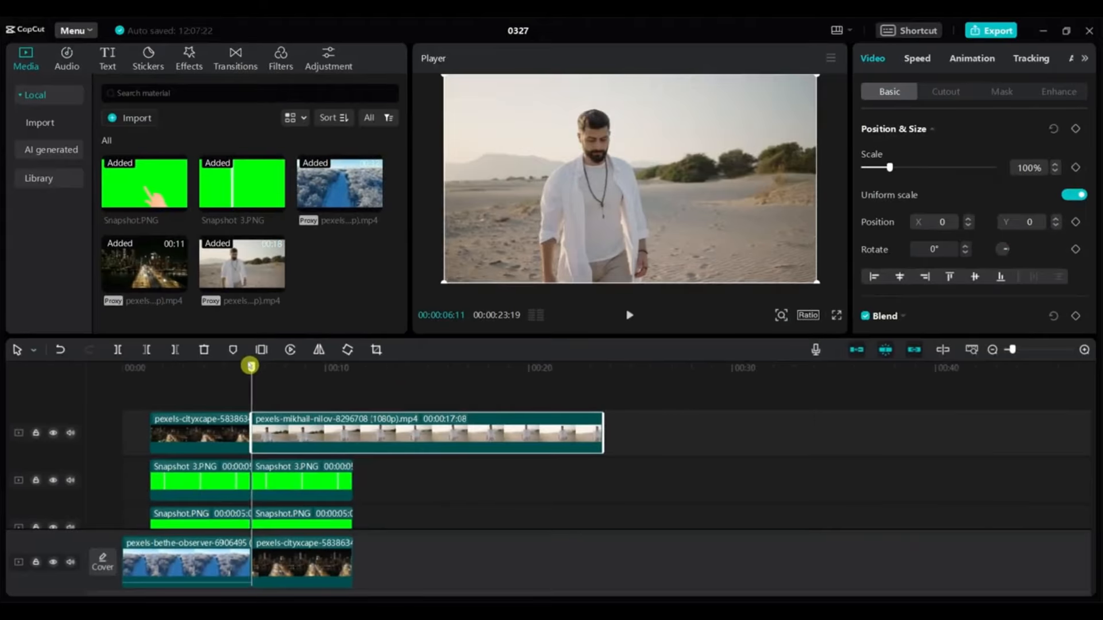
left_click_drag(192, 207, 223, 212)
mouse_move(263, 369)
left_mouse_down()
mouse_move(278, 374)
mouse_move(242, 374)
mouse_move(252, 379)
left_mouse_up()
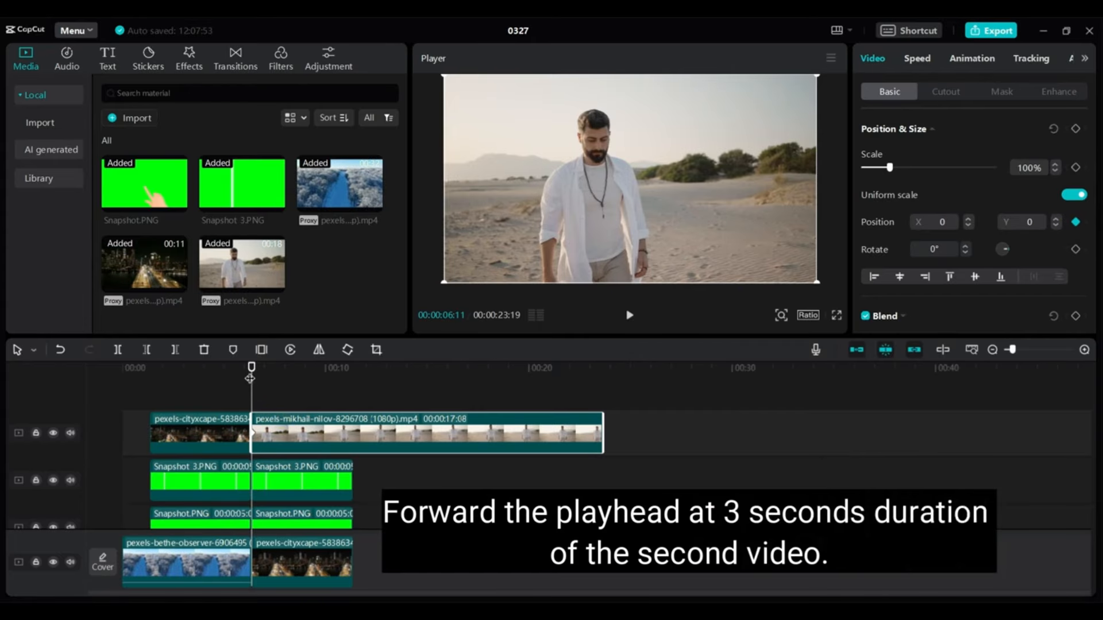
Key the desert clip's start at X -3840, off-screen left, sliding to X 0 three seconds later, then play it back
left_click_drag(252, 365, 314, 365)
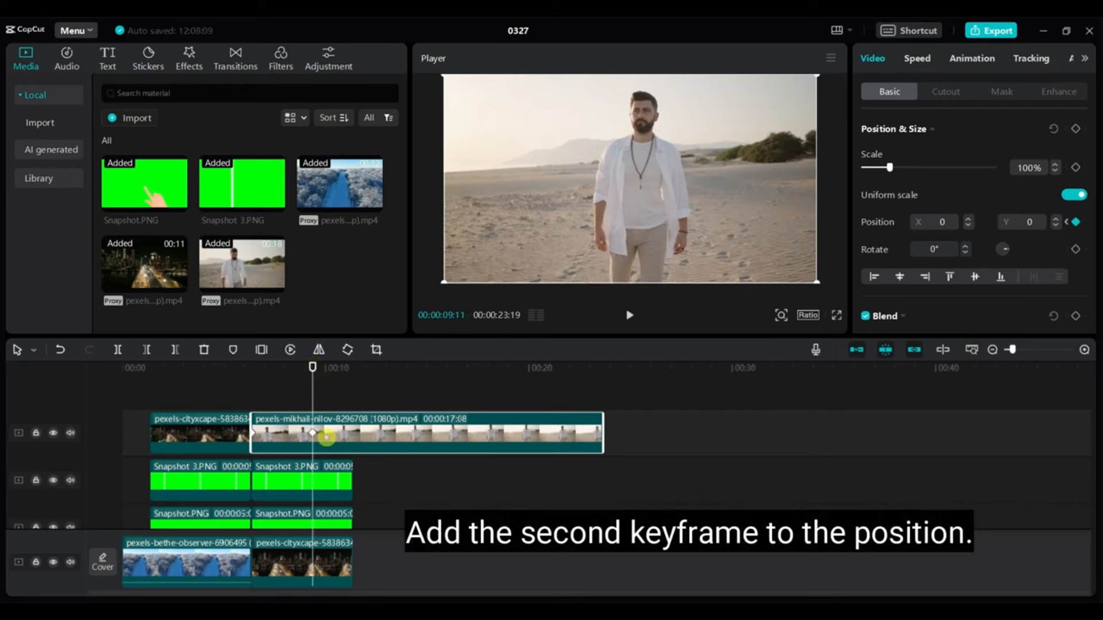
left_click(253, 434)
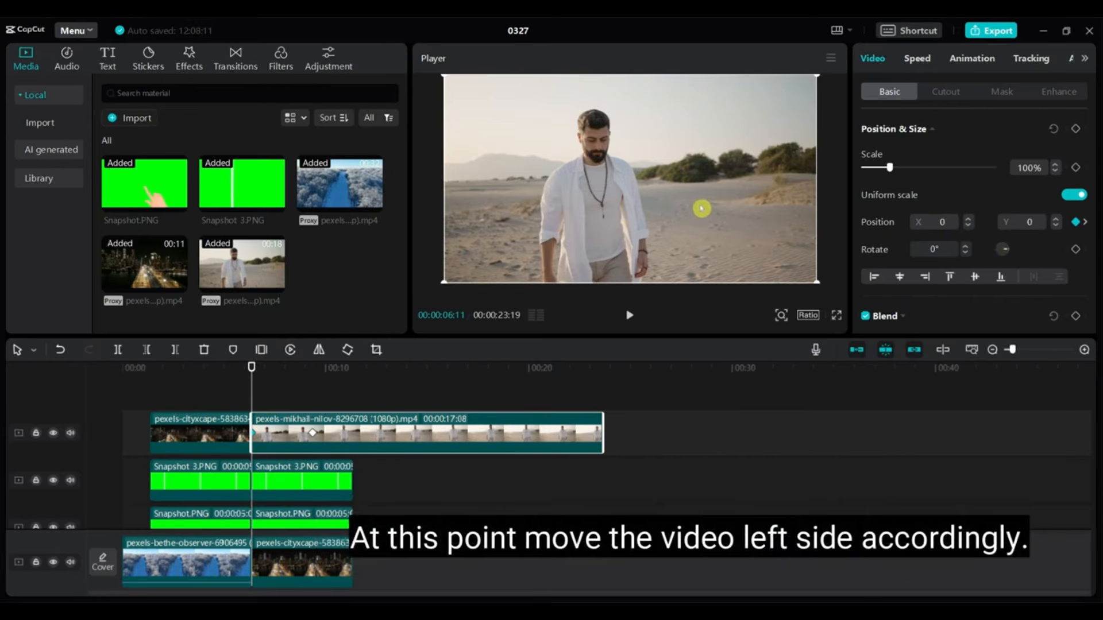
left_click_drag(701, 208, 332, 212)
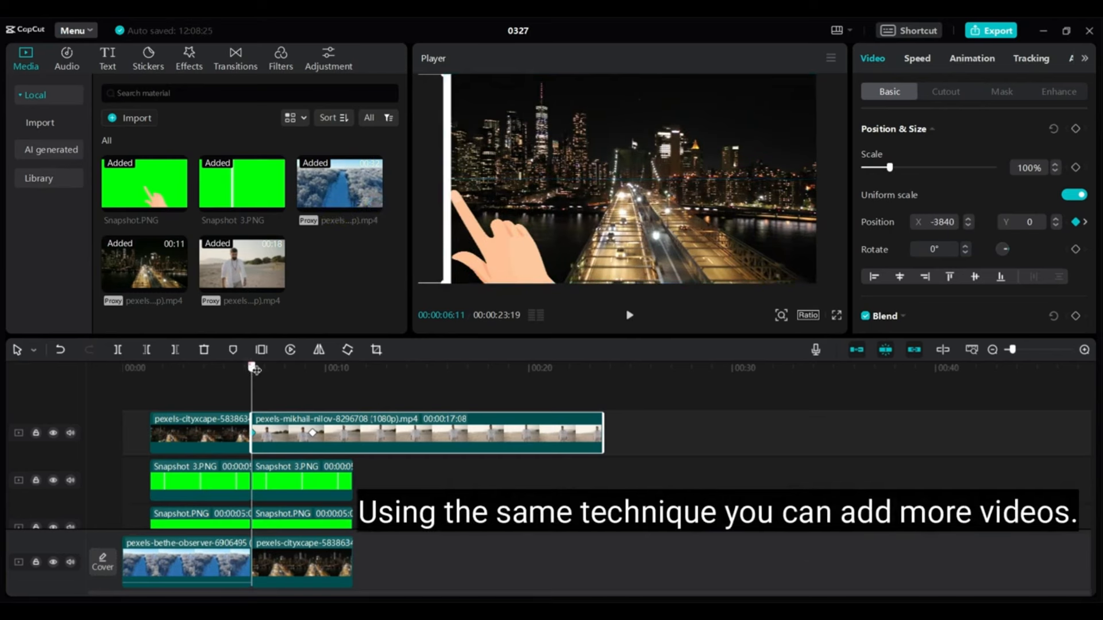
left_click_drag(251, 368, 80, 389)
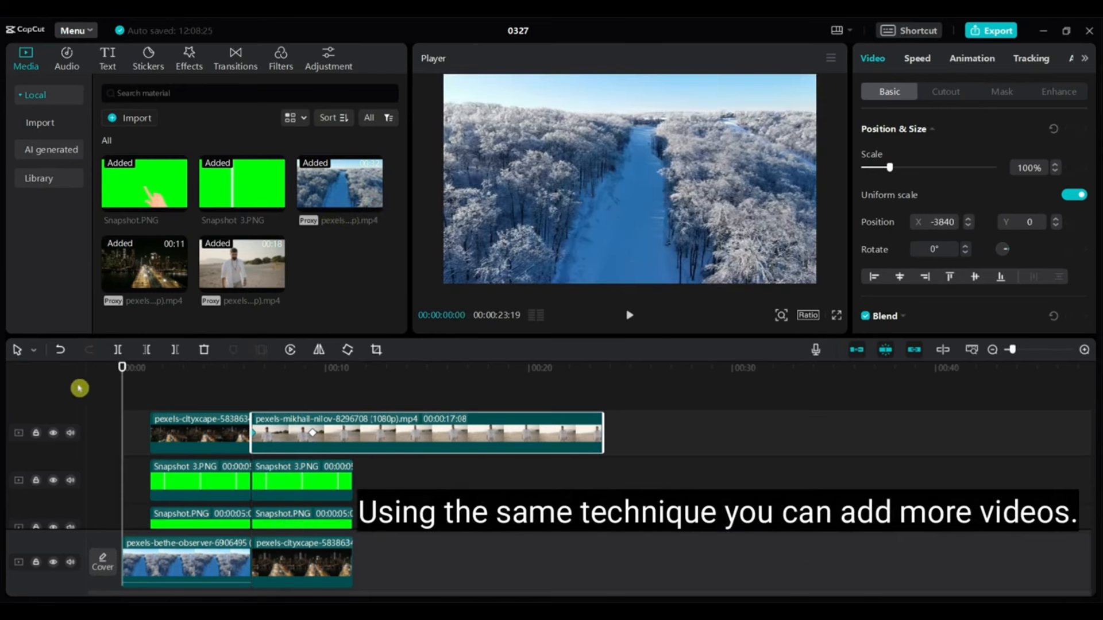
left_click(630, 317)
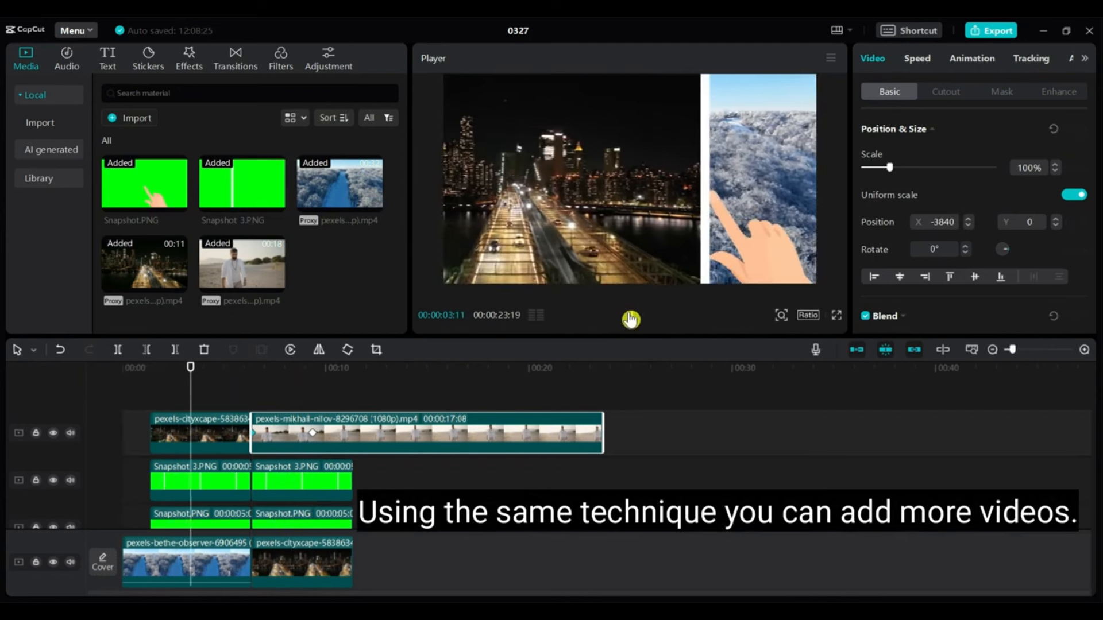